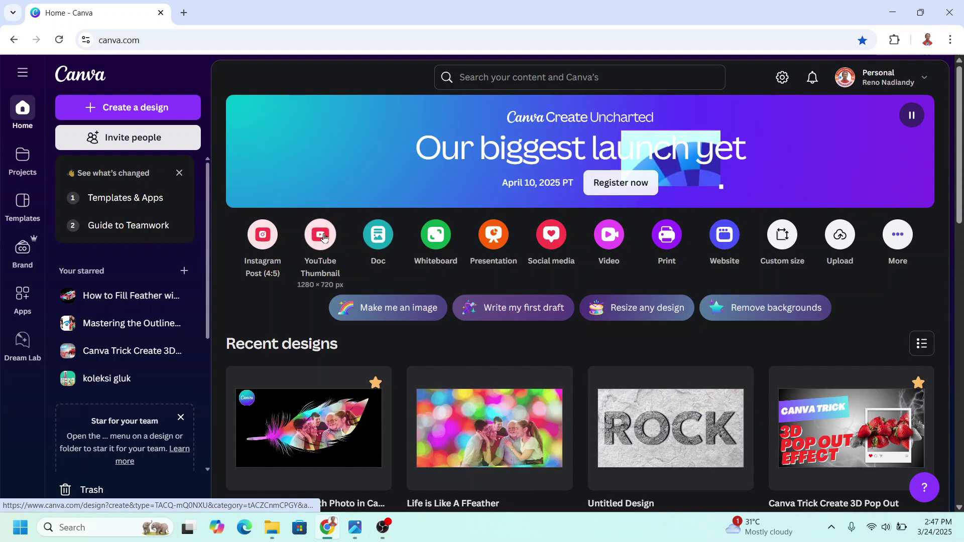
# Create a YouTube thumbnail and add a plain white photo found by searching Elements for 'white'
pyautogui.click(323, 234)
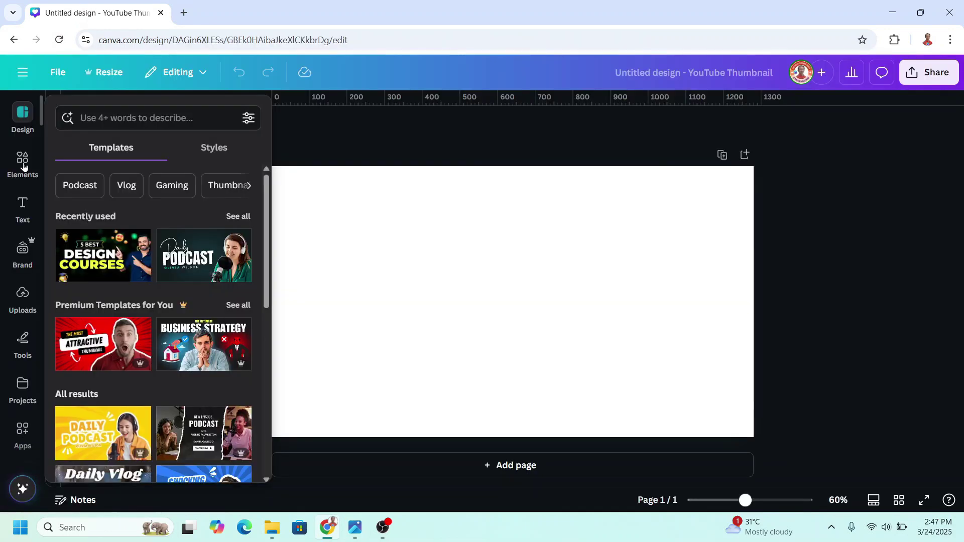
pyautogui.click(23, 160)
pyautogui.write('white')
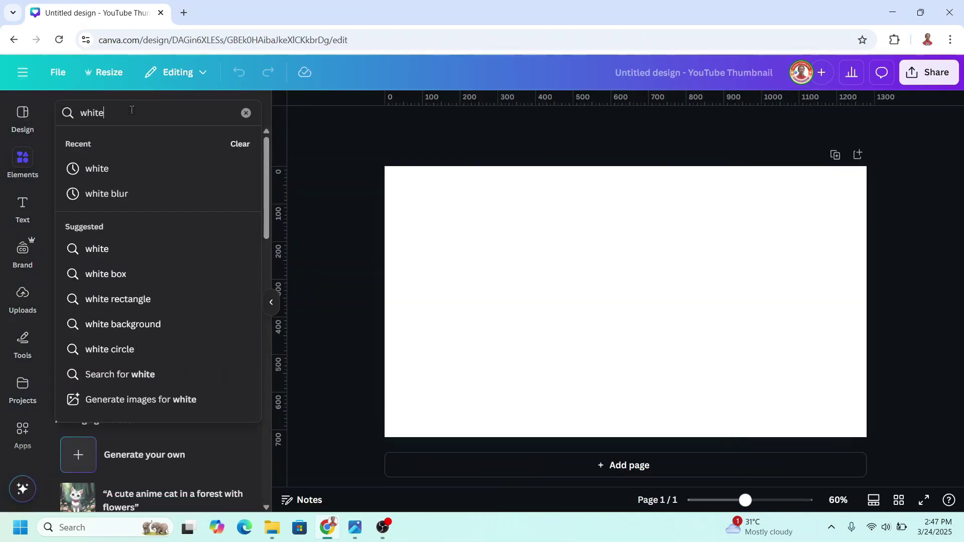
pyautogui.press('Return')
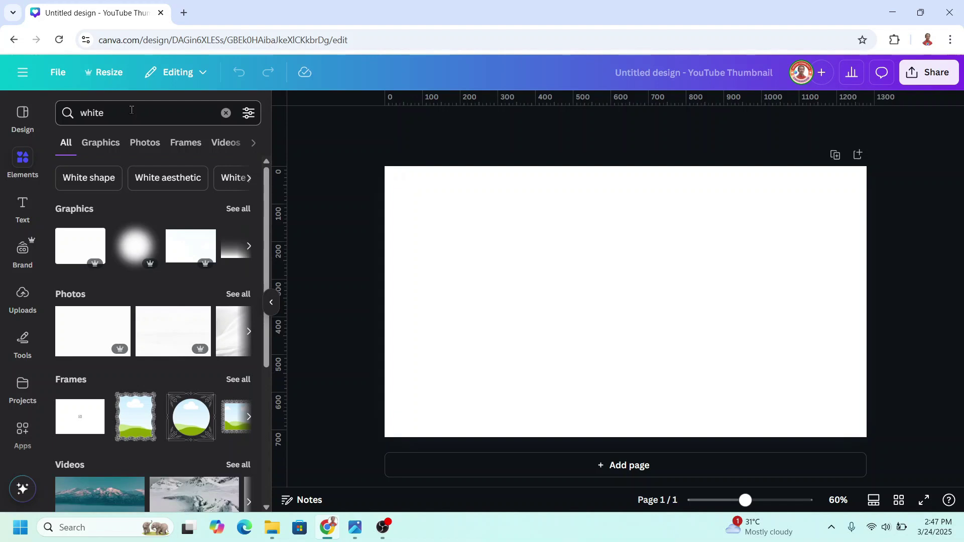
pyautogui.click(77, 335)
# Make the page background black and move the white photo toward the right side
pyautogui.click(424, 211)
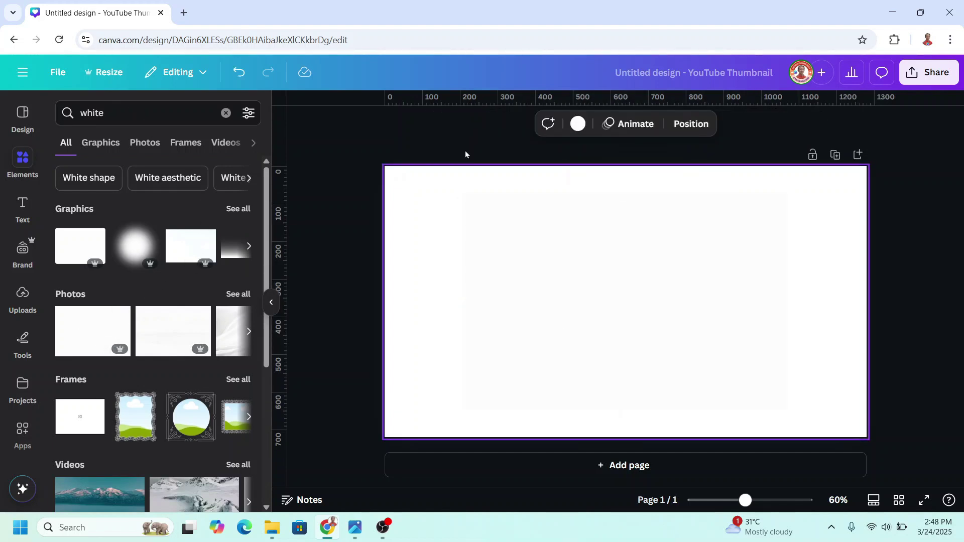
pyautogui.click(578, 123)
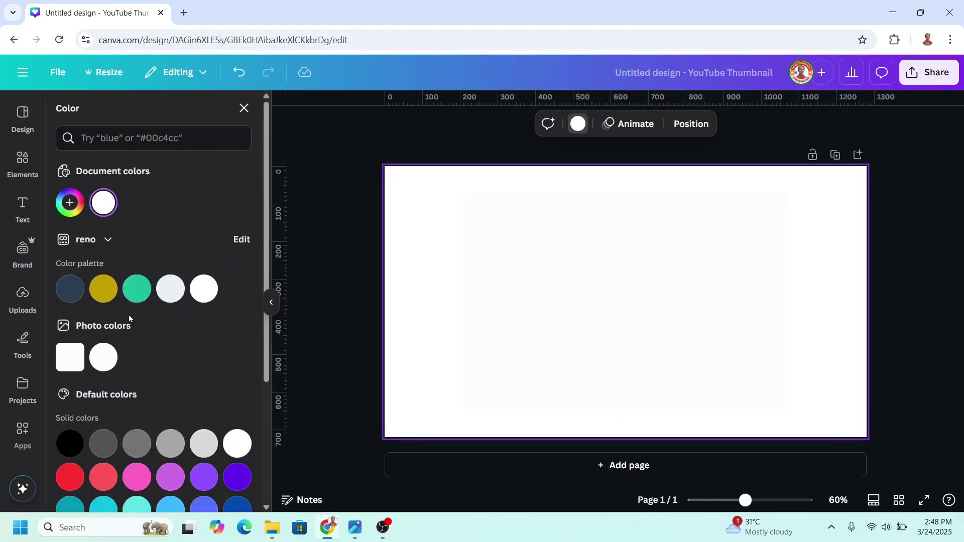
pyautogui.click(71, 444)
pyautogui.moveTo(565, 311); pyautogui.dragTo(728, 292)
# Open the TypeCutOut app from the Text panel's apps
pyautogui.press('Escape')
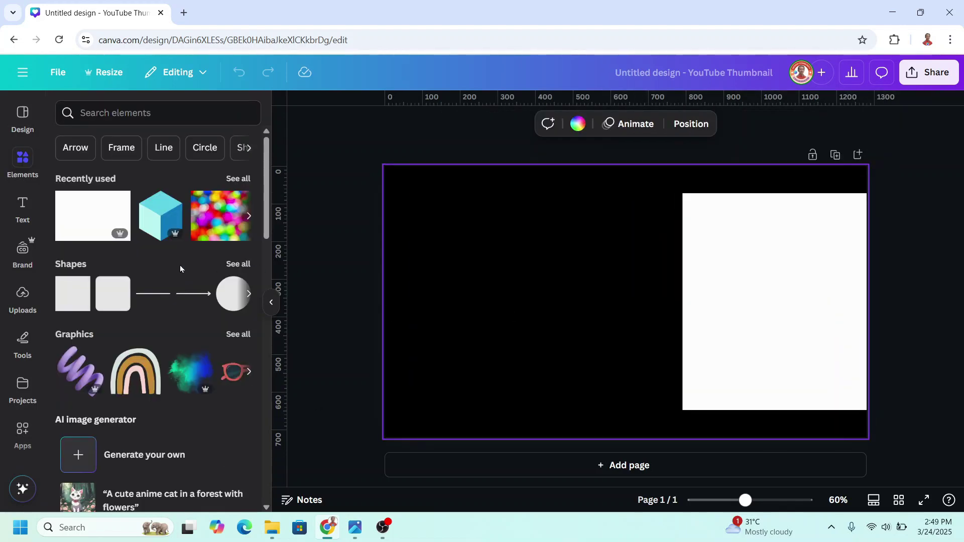
pyautogui.click(22, 207)
pyautogui.scroll(-2, 168, 350)
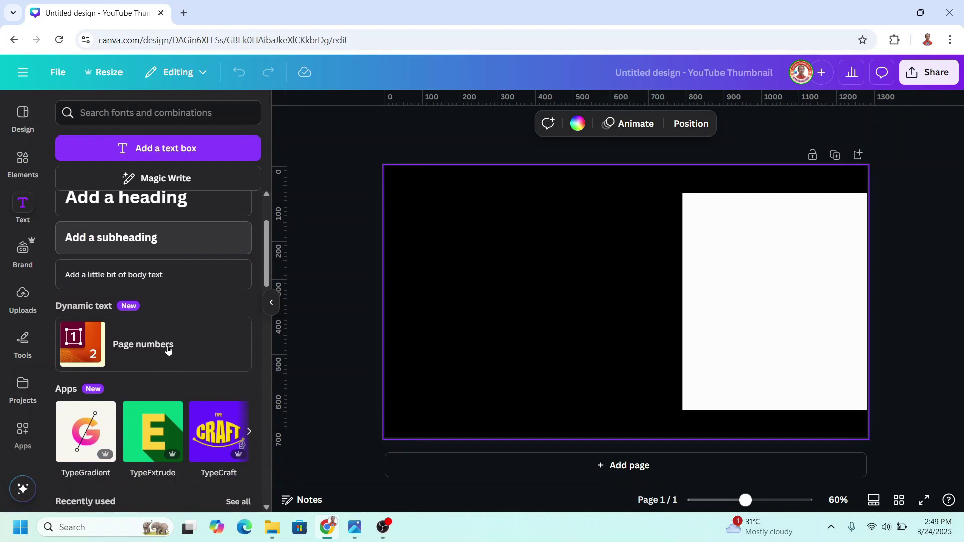
pyautogui.scroll(-2, 168, 350)
pyautogui.click(248, 343)
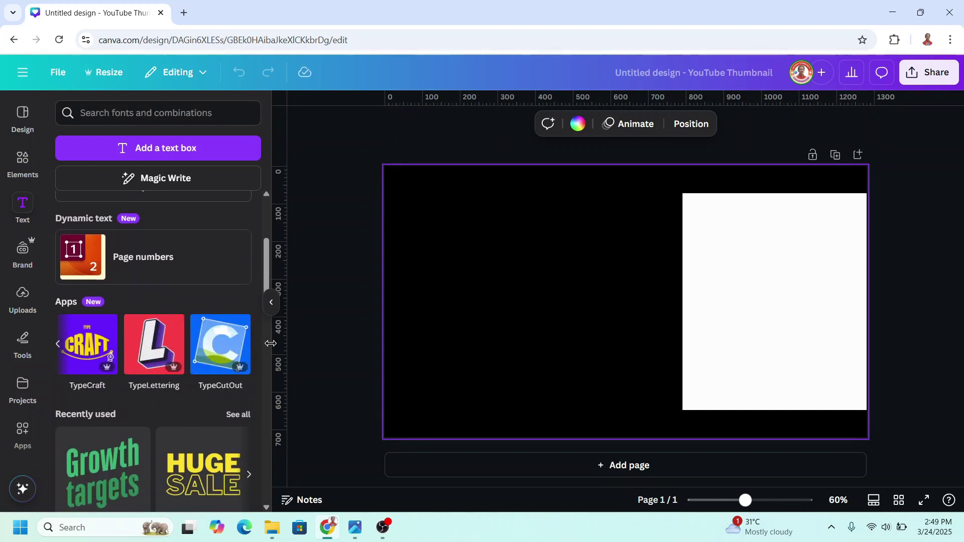
pyautogui.click(223, 339)
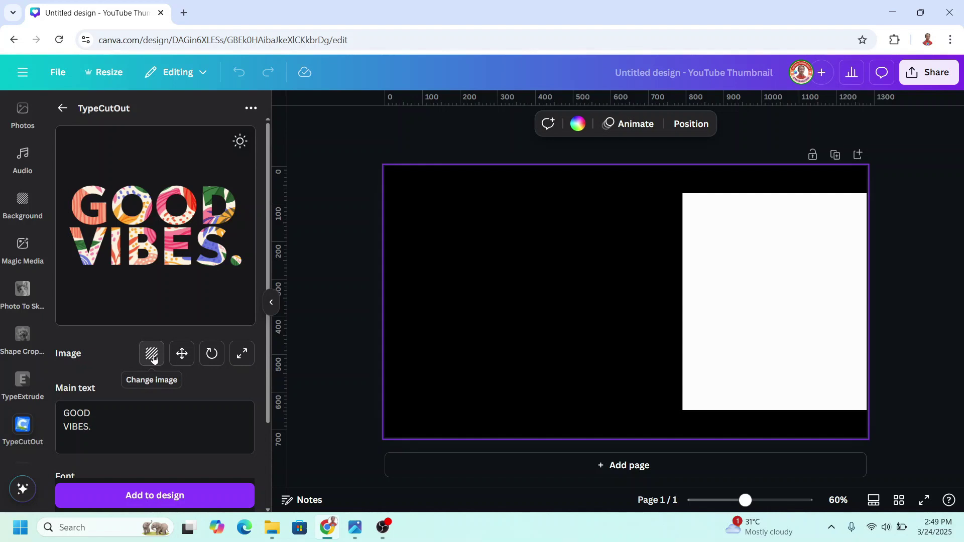
# Use the white photo on the page as TypeCutOut's cutout image
pyautogui.click(152, 355)
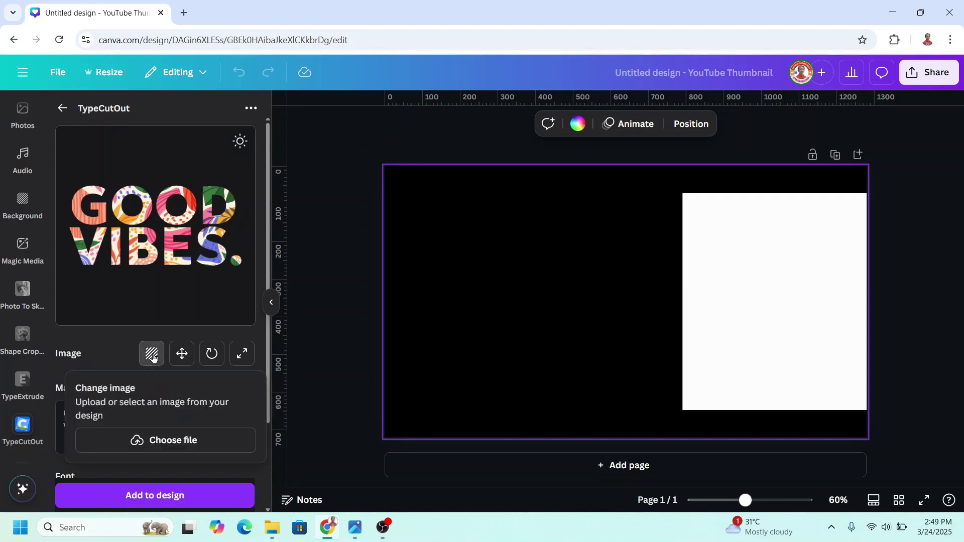
pyautogui.click(765, 286)
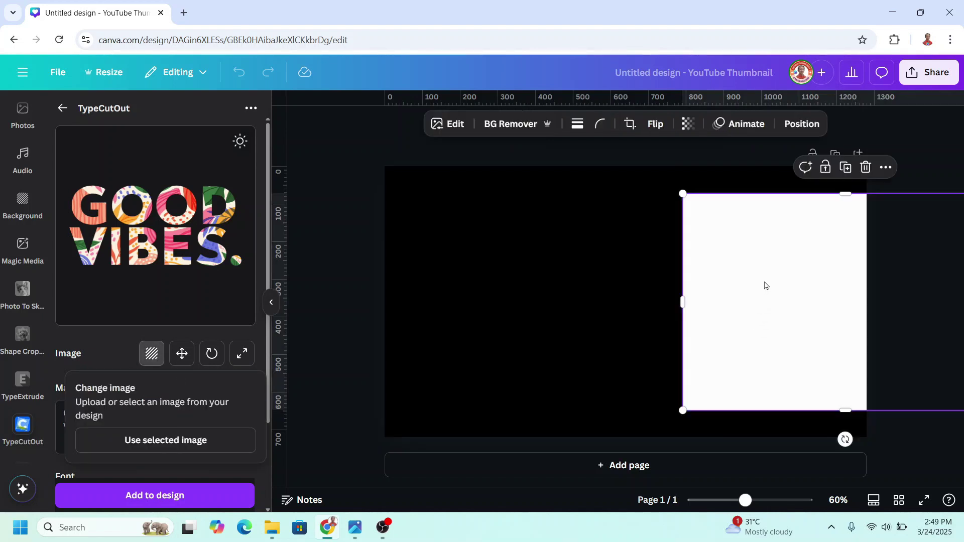
pyautogui.click(184, 444)
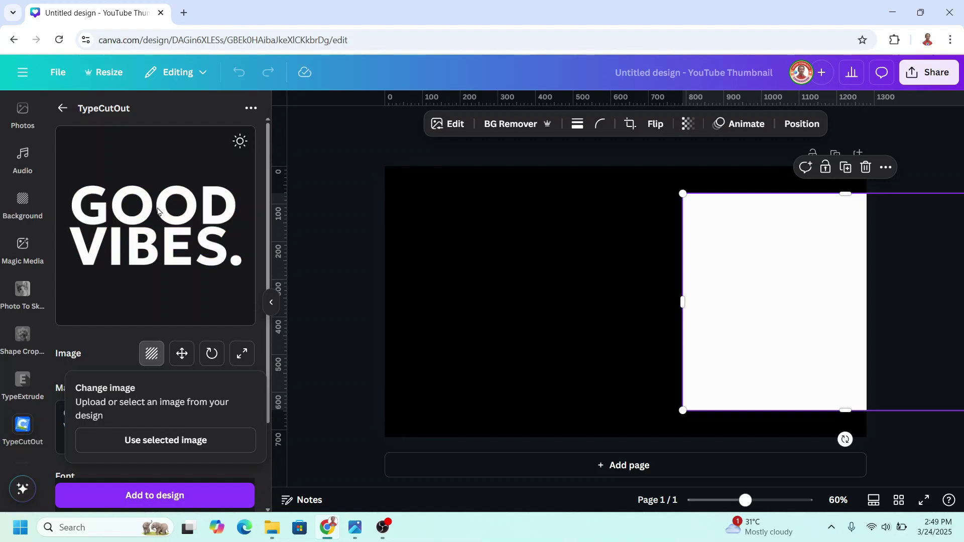
# Change the cutout text to D in the Accelerator font and add it to the design
pyautogui.click(104, 350)
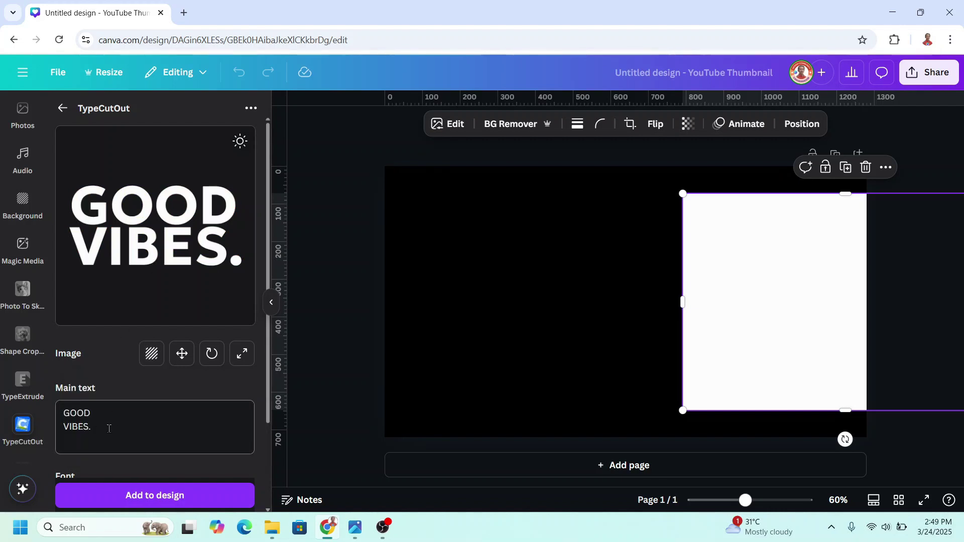
pyautogui.moveTo(108, 428); pyautogui.dragTo(65, 414)
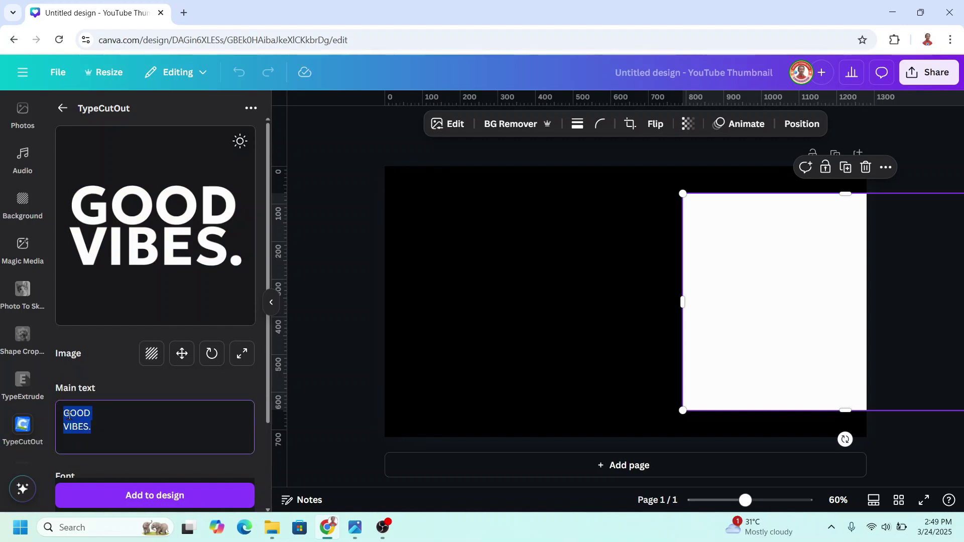
pyautogui.write('D')
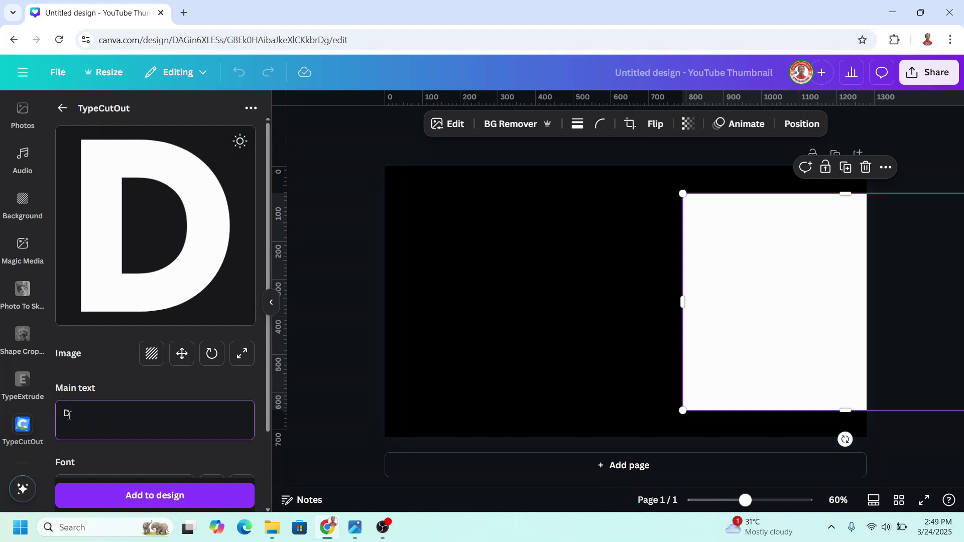
pyautogui.scroll(-1, 146, 438)
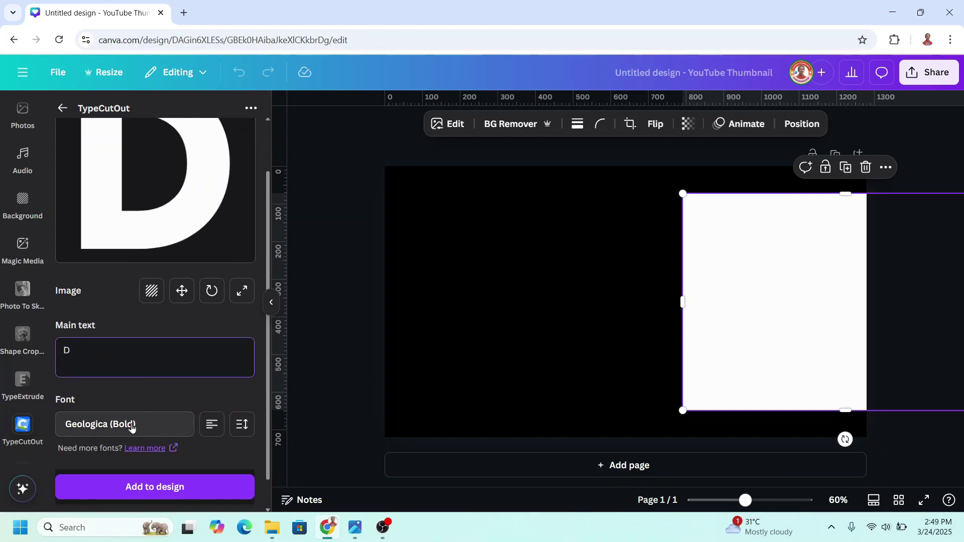
pyautogui.click(126, 426)
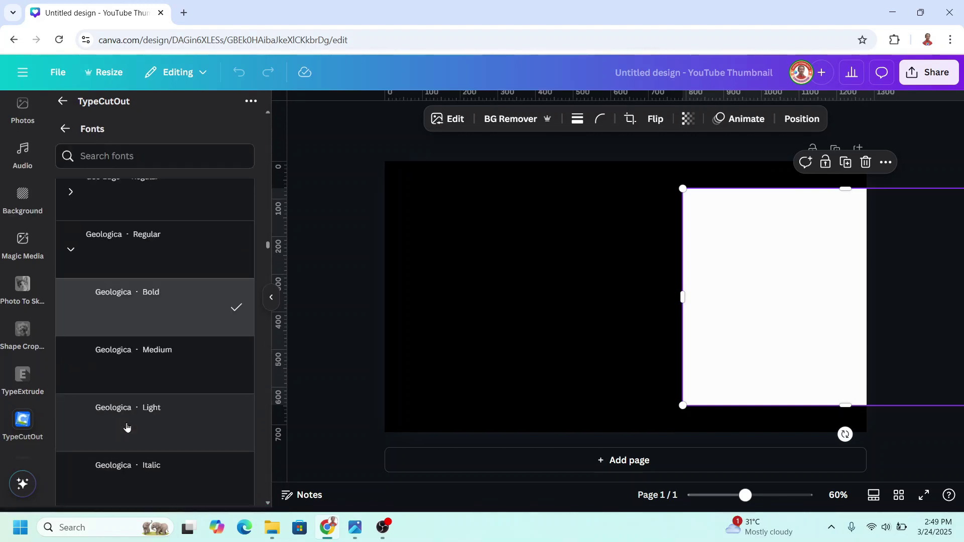
pyautogui.scroll(15, 127, 427)
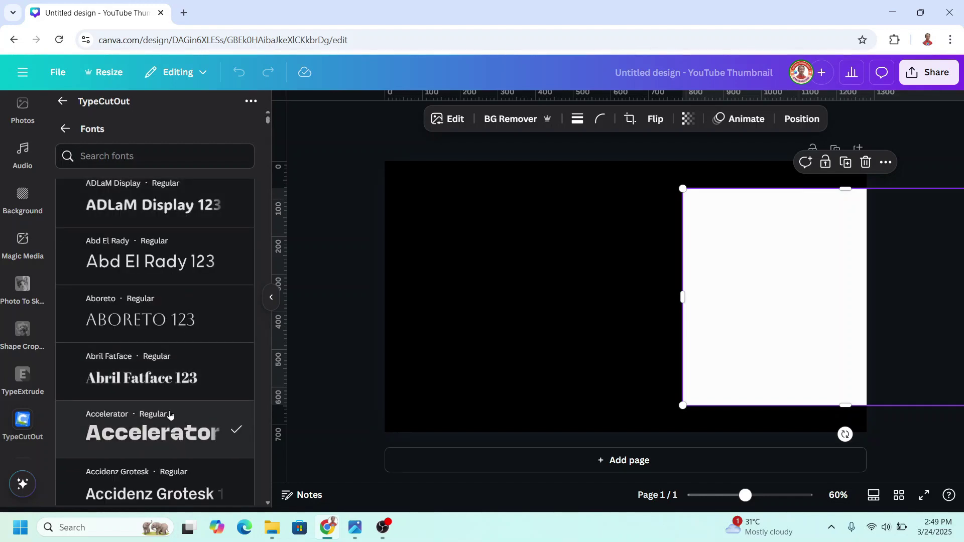
pyautogui.click(65, 129)
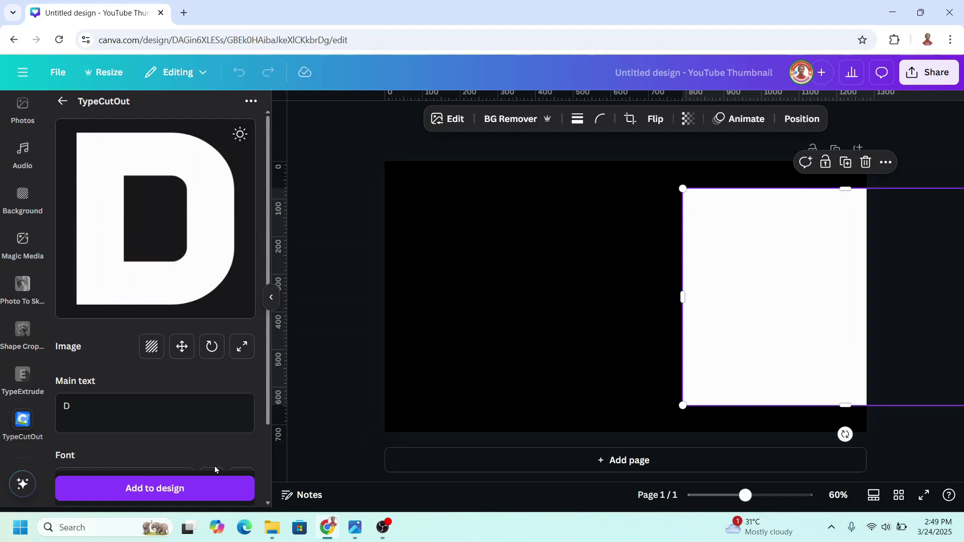
pyautogui.click(174, 496)
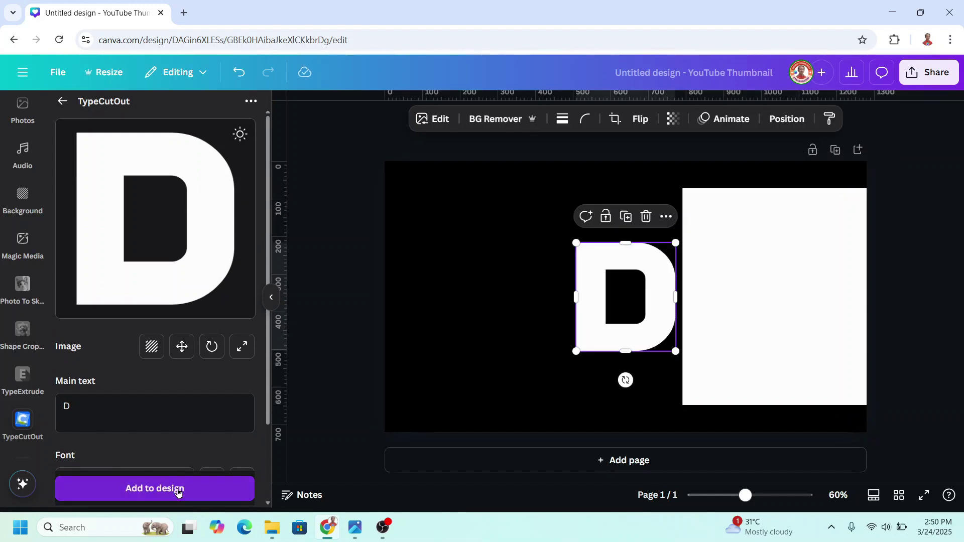
# Add C and S cutouts the same way, then delete the white photo
pyautogui.press('BackSpace')
pyautogui.write('C')
pyautogui.click(174, 495)
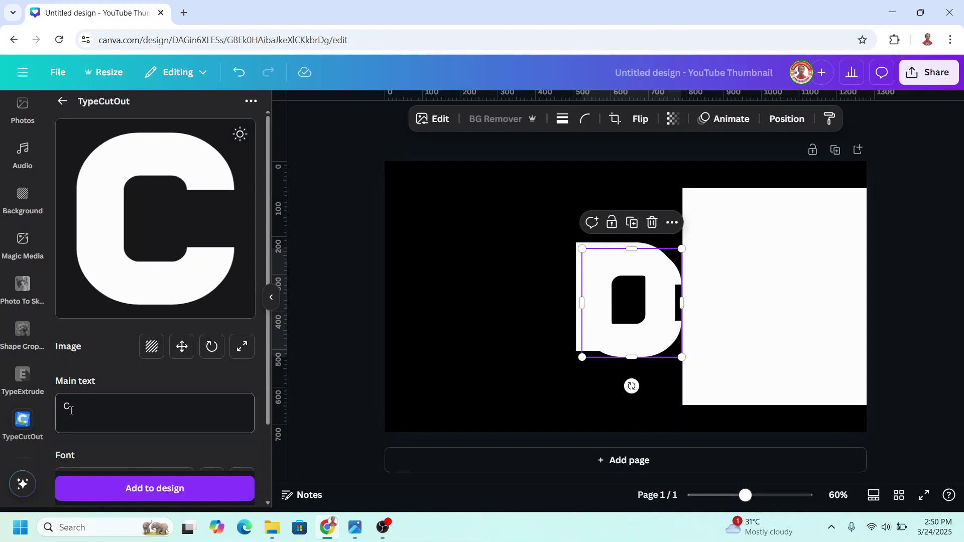
pyautogui.press('BackSpace')
pyautogui.write('S')
pyautogui.click(175, 497)
pyautogui.click(818, 213)
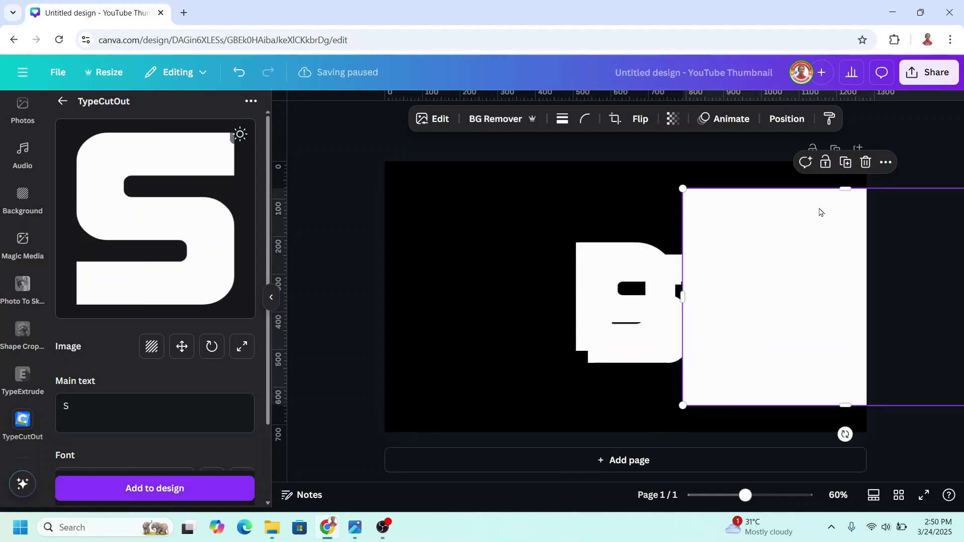
pyautogui.click(865, 163)
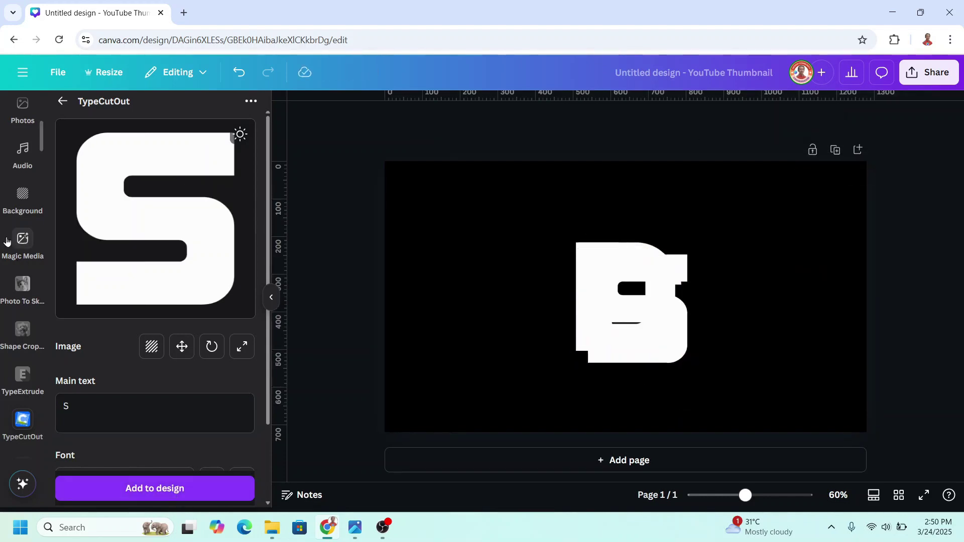
# Search Elements for 'cube' and add the blue cube graphic
pyautogui.scroll(7, 20, 240)
pyautogui.click(28, 156)
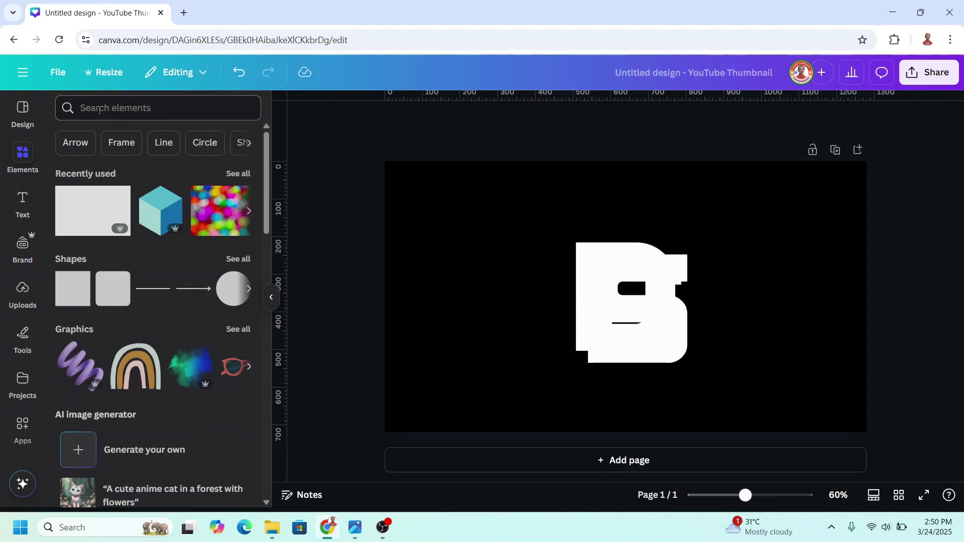
pyautogui.click(99, 107)
pyautogui.write('cy')
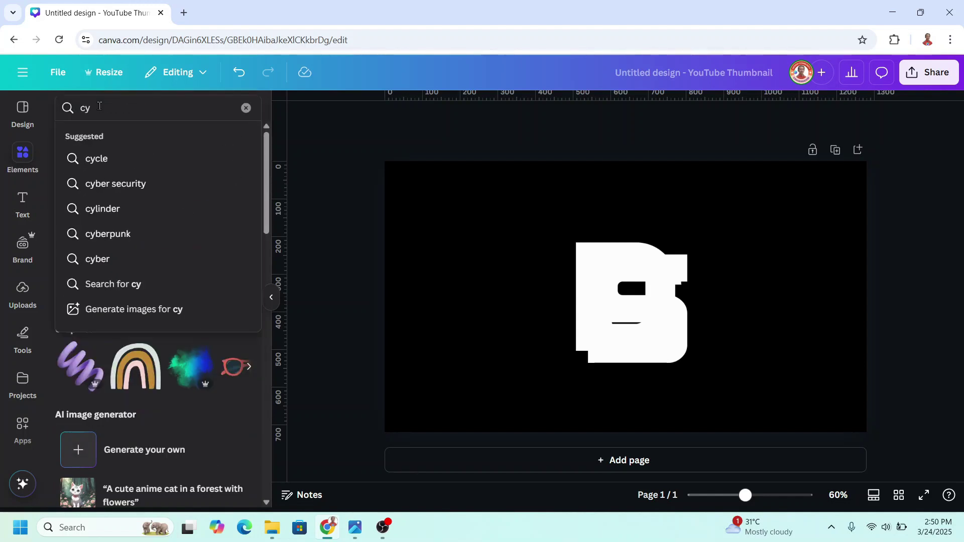
pyautogui.press('BackSpace')
pyautogui.write('ube')
pyautogui.press('Return')
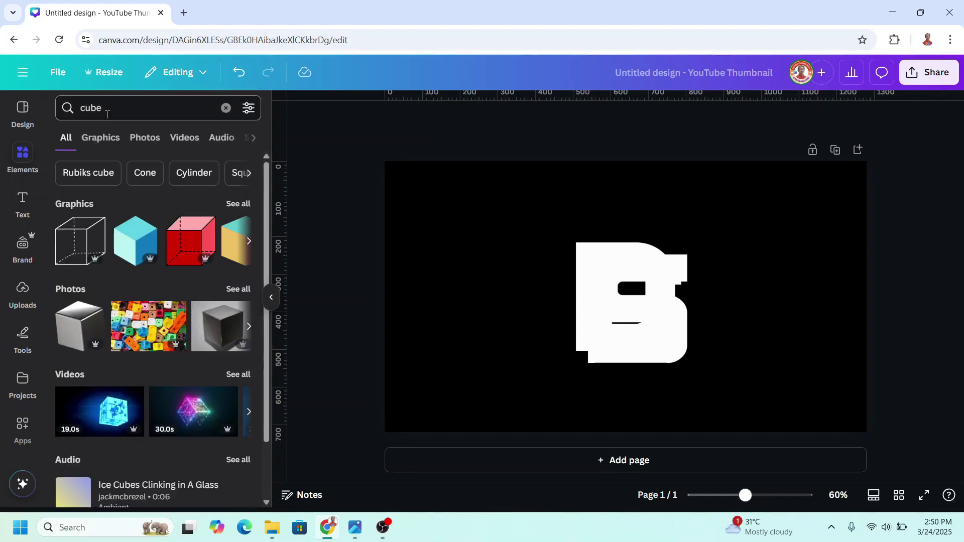
pyautogui.moveTo(153, 231)
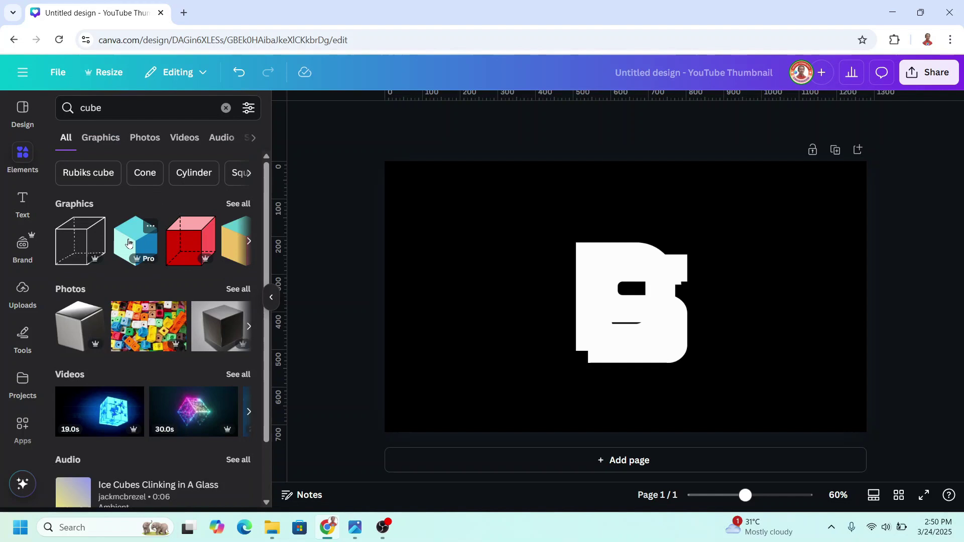
pyautogui.click(131, 242)
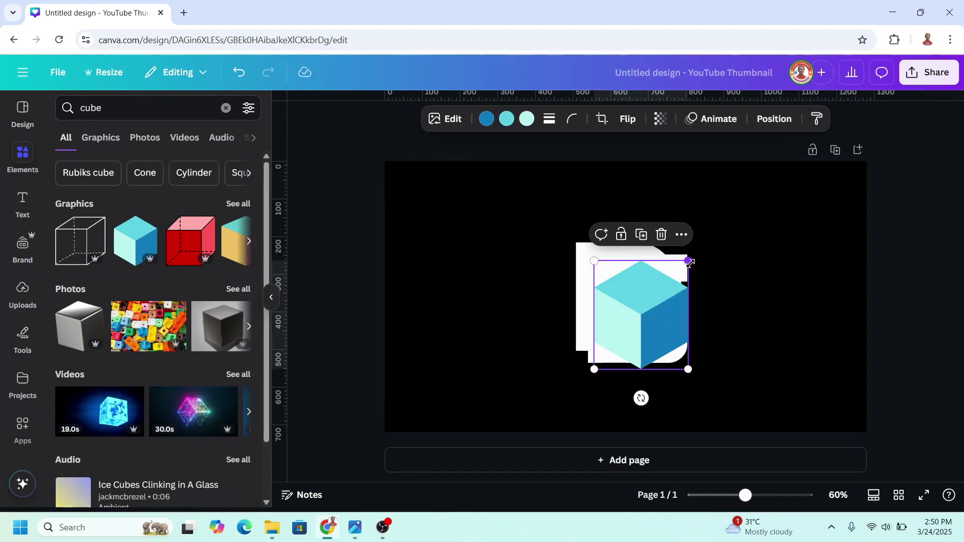
# Enlarge the cube and send it backward behind the white letters
pyautogui.moveTo(691, 256); pyautogui.dragTo(718, 215)
pyautogui.moveTo(594, 366); pyautogui.dragTo(576, 389)
pyautogui.click(561, 377)
pyautogui.click(661, 292)
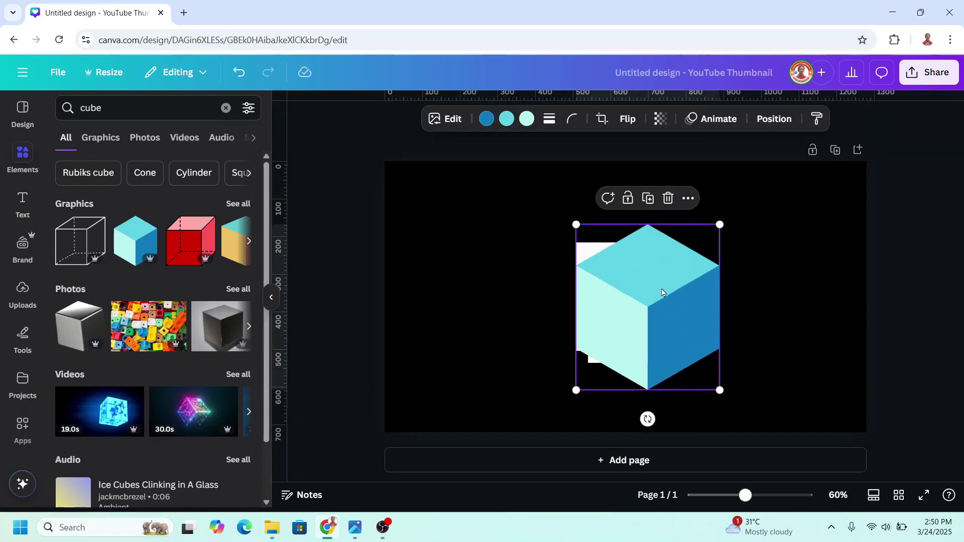
pyautogui.rightClick(662, 292)
pyautogui.moveTo(725, 299)
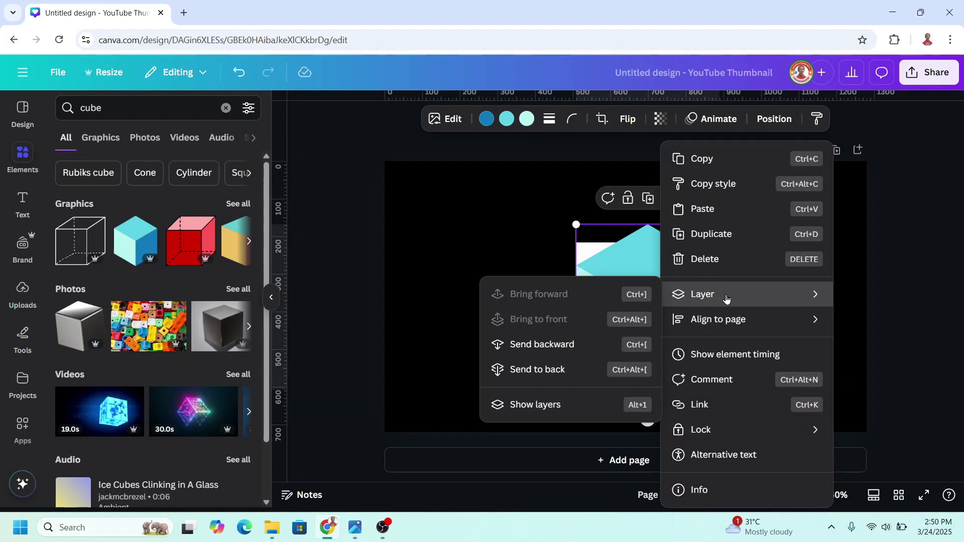
pyautogui.click(602, 344)
pyautogui.click(748, 298)
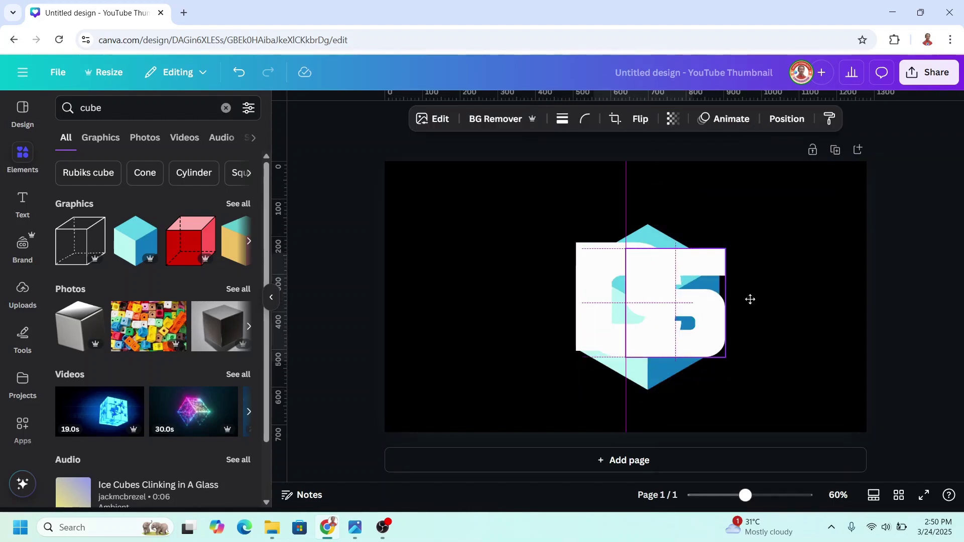
# Move the S above the cube, the C to its right, and enlarge the D over the cube's left face
pyautogui.click(505, 246)
pyautogui.moveTo(642, 294); pyautogui.dragTo(578, 342)
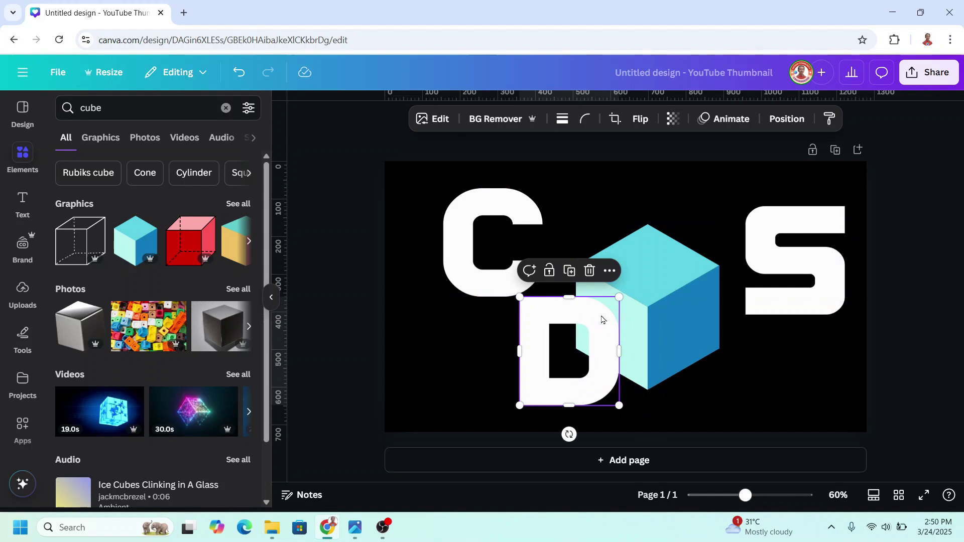
pyautogui.moveTo(475, 236); pyautogui.dragTo(704, 364)
pyautogui.moveTo(803, 270); pyautogui.dragTo(656, 203)
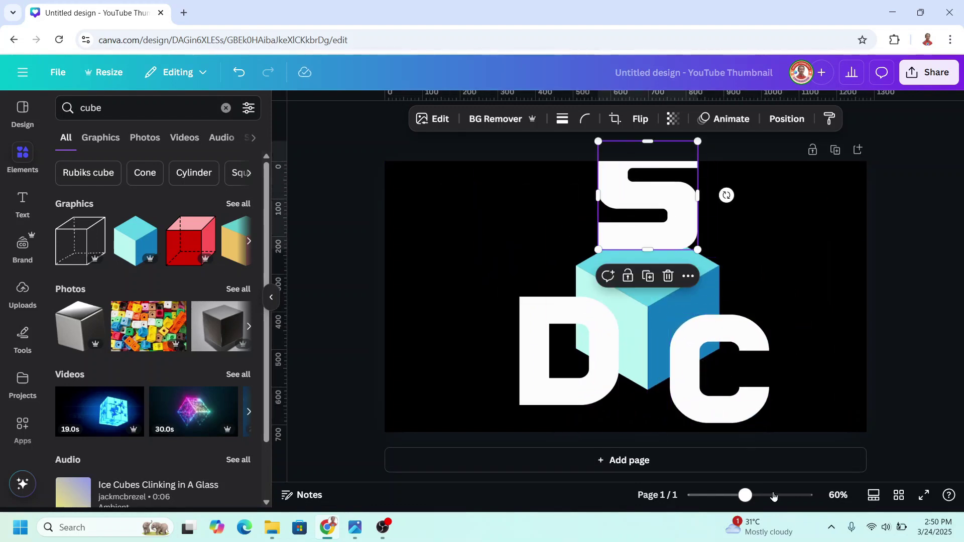
pyautogui.scroll(3, 623, 439)
pyautogui.moveTo(574, 363); pyautogui.dragTo(646, 326)
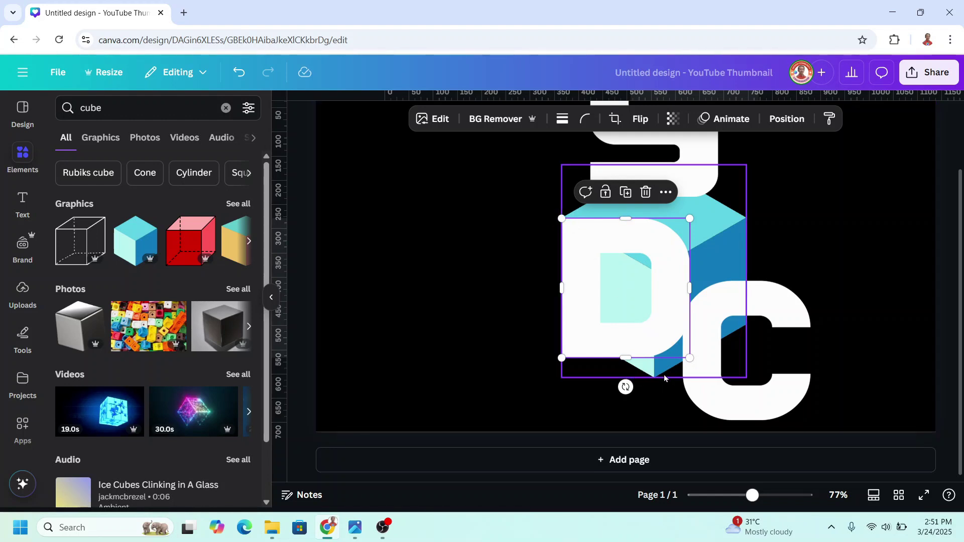
pyautogui.moveTo(690, 358); pyautogui.dragTo(708, 378)
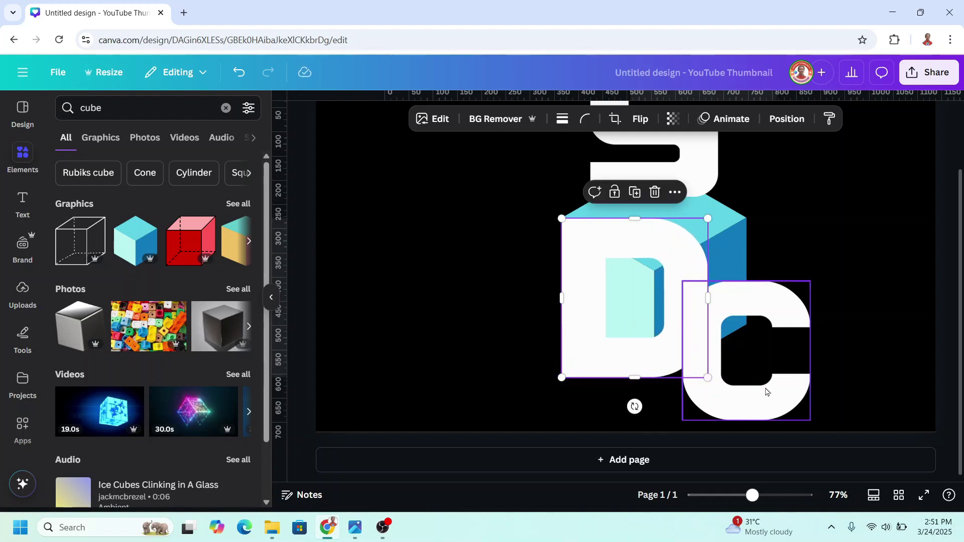
# Use the Reshape app's Distort to pin the D's corners onto the cube's left face and save
pyautogui.click(23, 424)
pyautogui.click(115, 103)
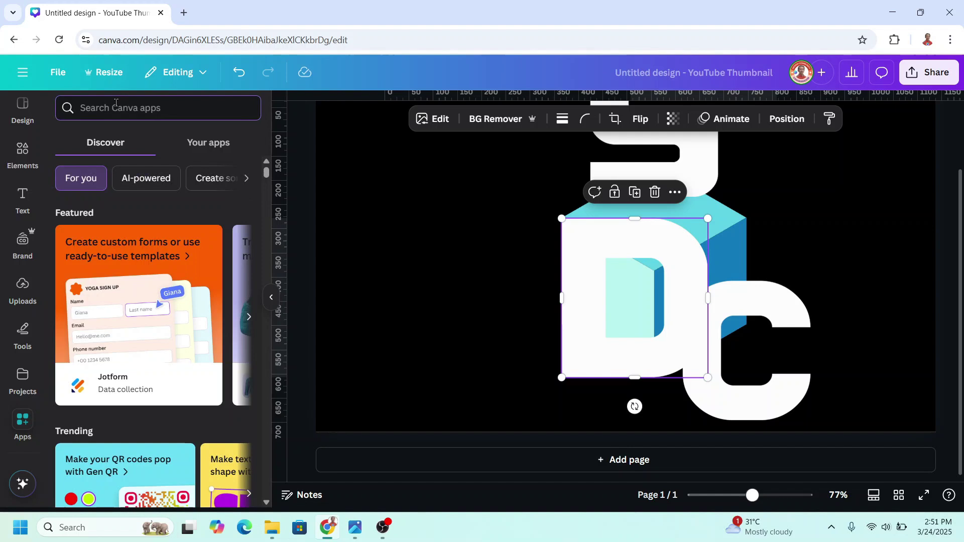
pyautogui.write('reshape')
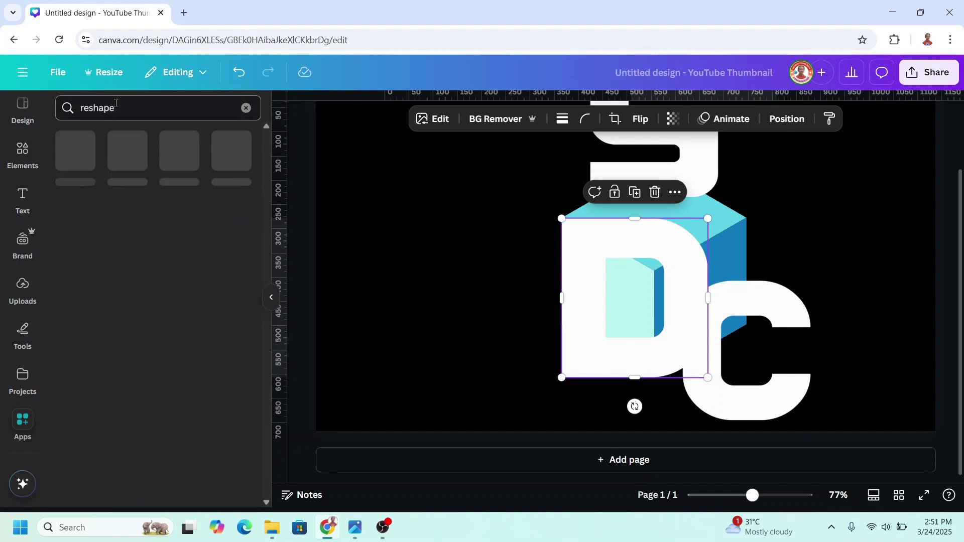
pyautogui.click(77, 159)
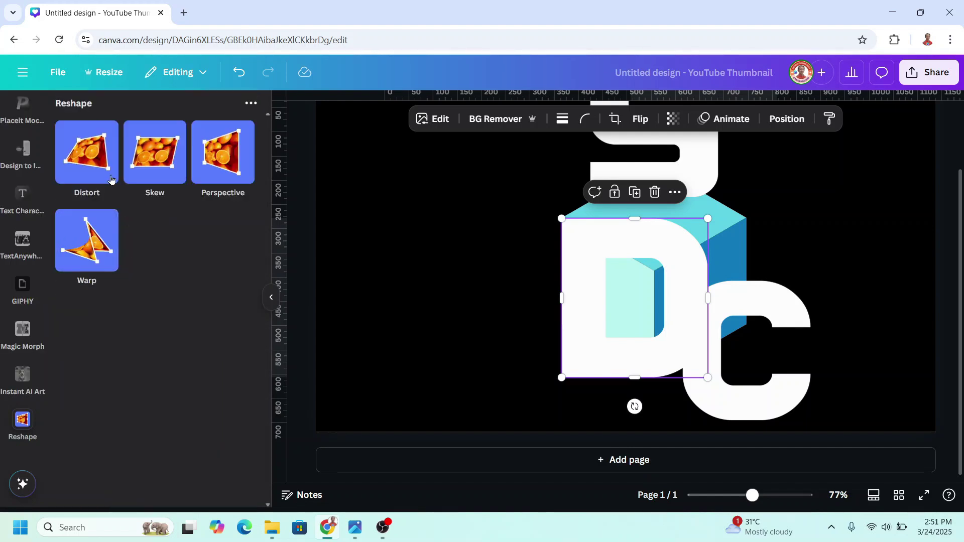
pyautogui.click(98, 161)
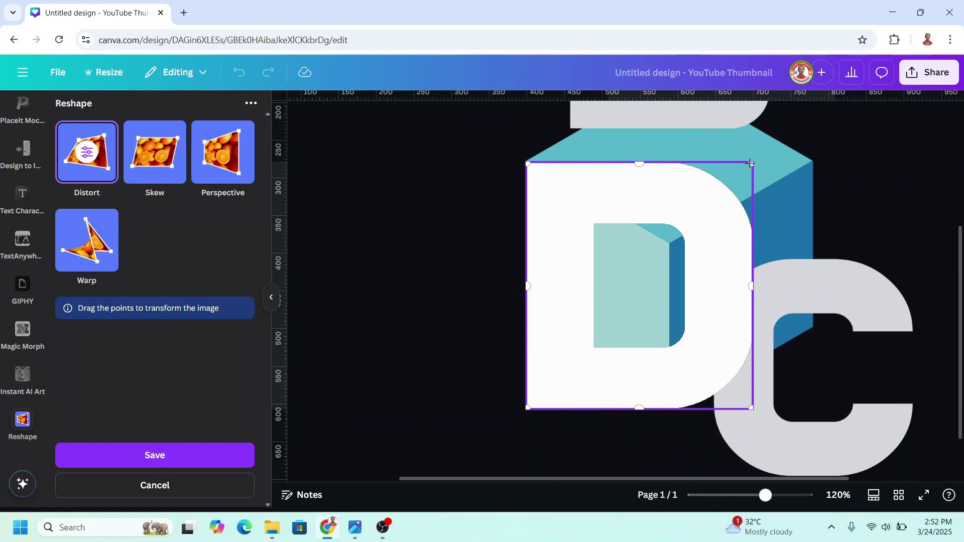
pyautogui.moveTo(750, 163); pyautogui.dragTo(668, 244)
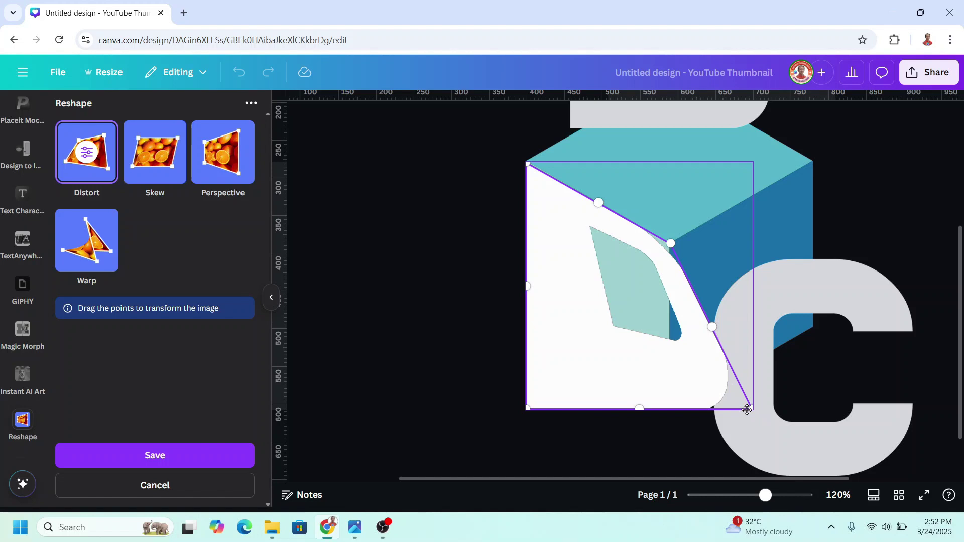
pyautogui.moveTo(748, 408); pyautogui.dragTo(669, 409)
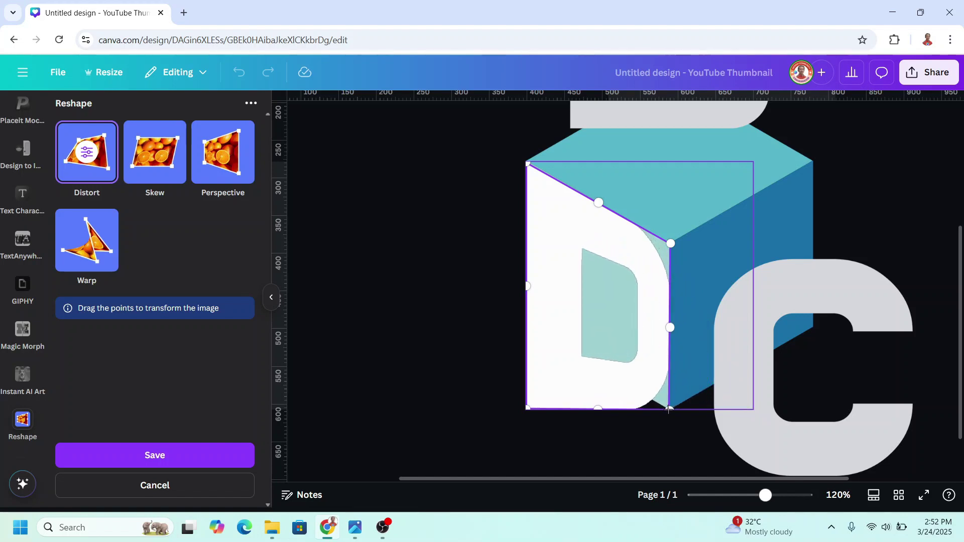
pyautogui.moveTo(527, 407); pyautogui.dragTo(526, 326)
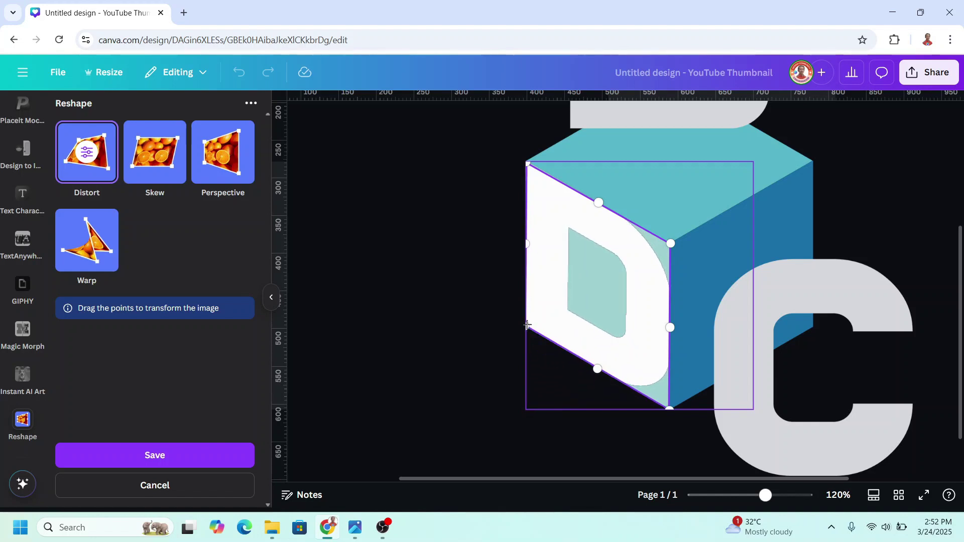
pyautogui.click(189, 456)
# Move the C against the cube's right face and enlarge it
pyautogui.moveTo(846, 290); pyautogui.dragTo(809, 223)
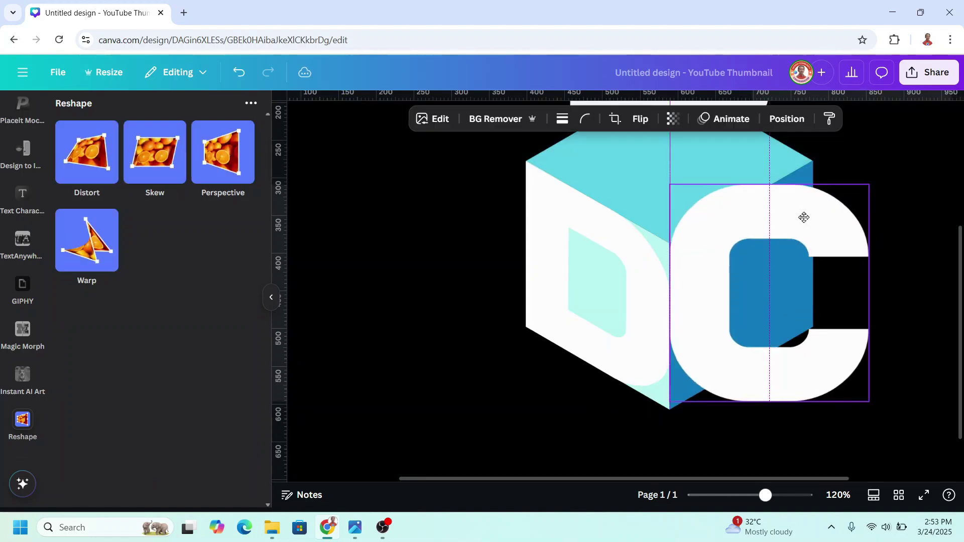
pyautogui.click(842, 174)
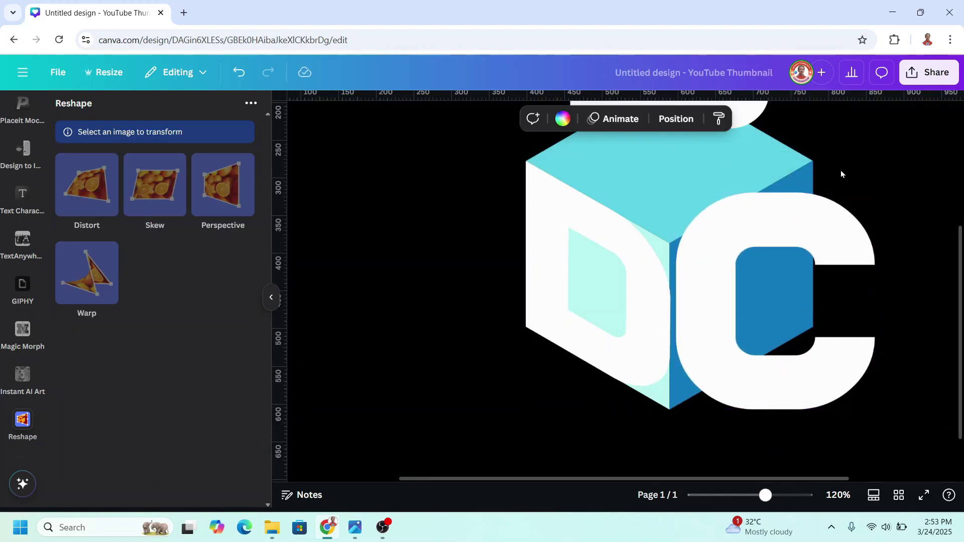
pyautogui.moveTo(748, 228); pyautogui.dragTo(744, 197)
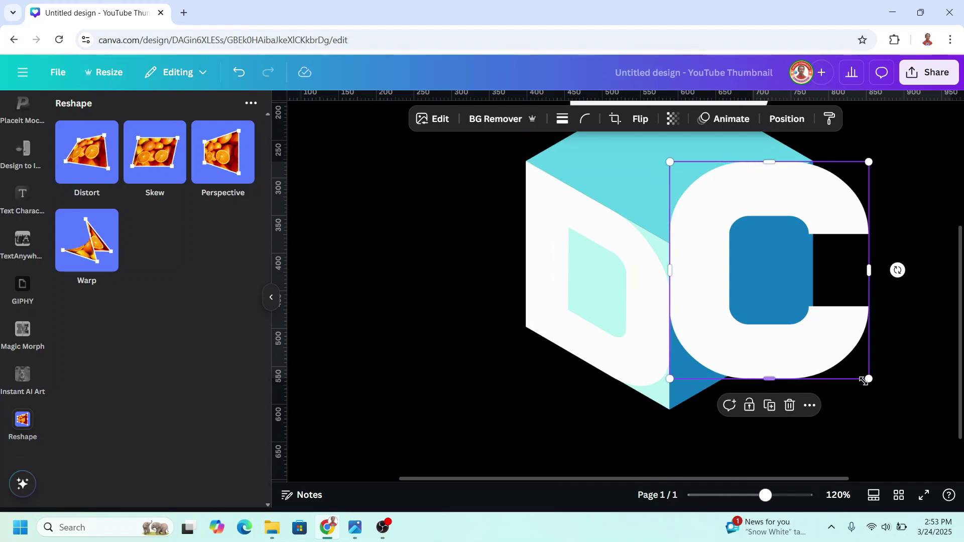
pyautogui.moveTo(867, 380); pyautogui.dragTo(893, 410)
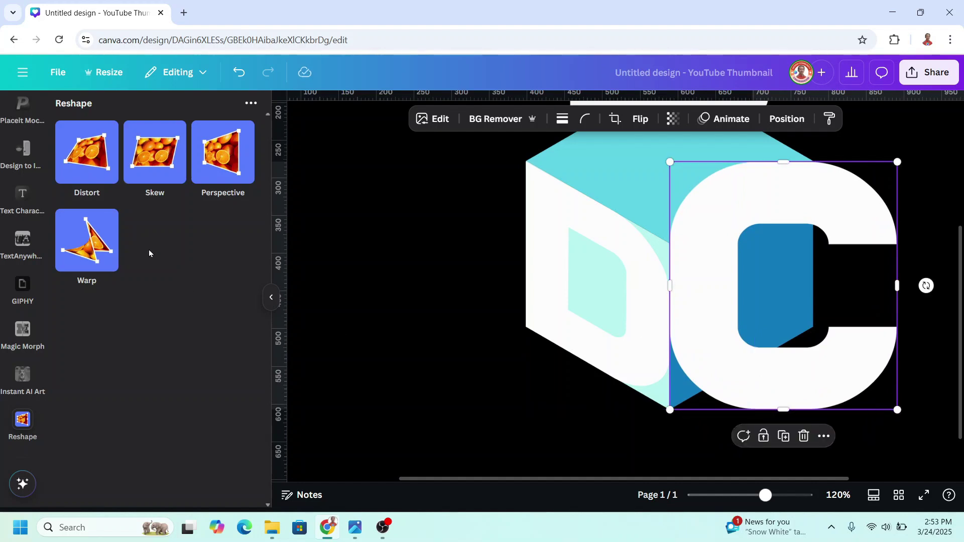
# Distort the C's corners onto the cube's right face and save
pyautogui.click(88, 167)
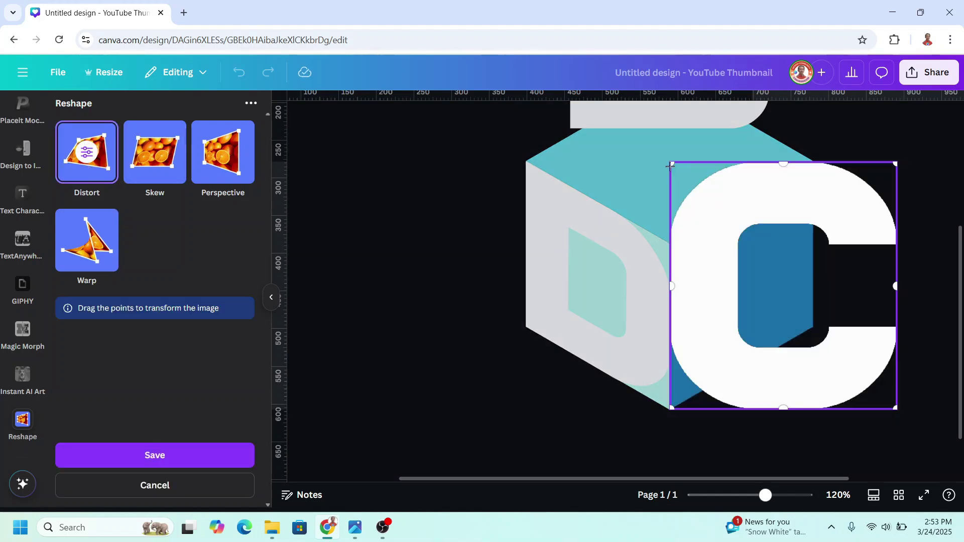
pyautogui.moveTo(672, 164); pyautogui.dragTo(670, 243)
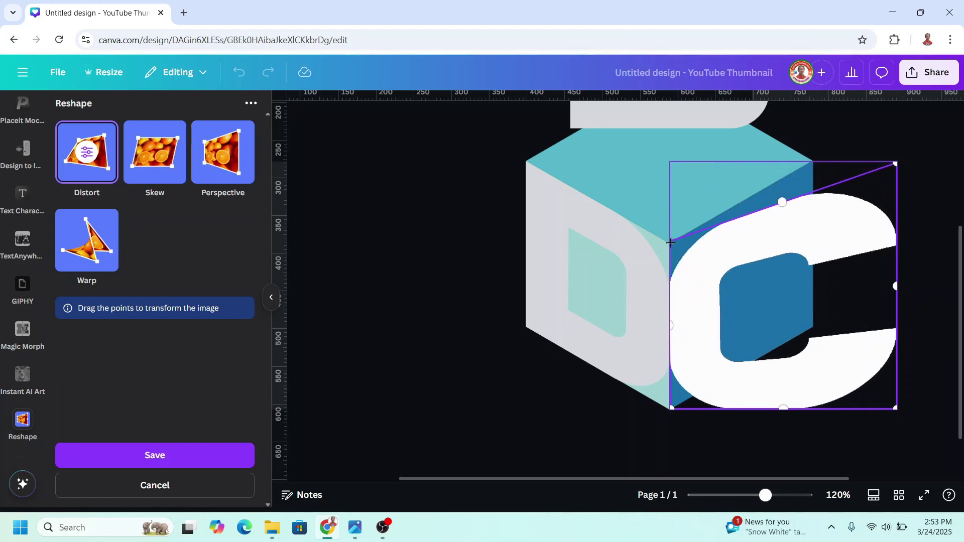
pyautogui.moveTo(895, 163); pyautogui.dragTo(811, 163)
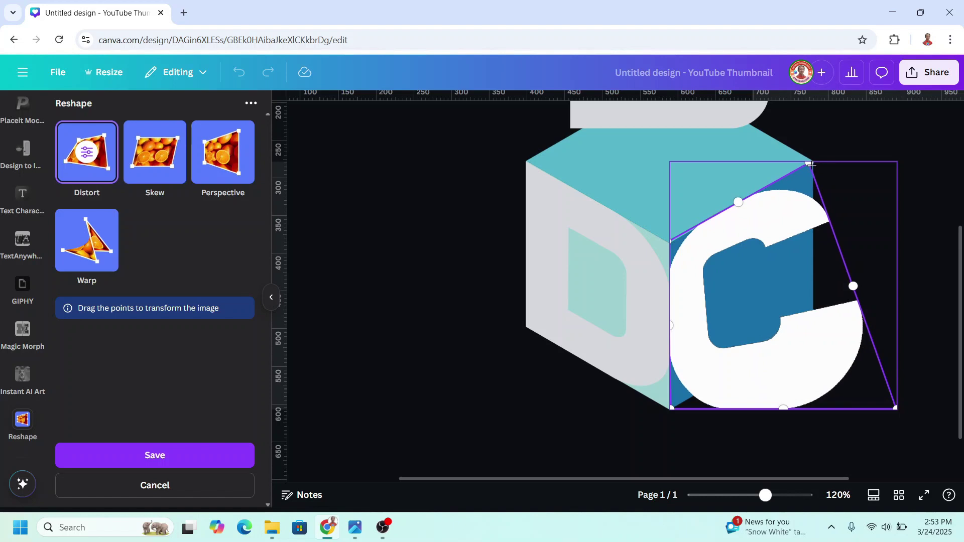
pyautogui.moveTo(673, 244); pyautogui.dragTo(670, 247)
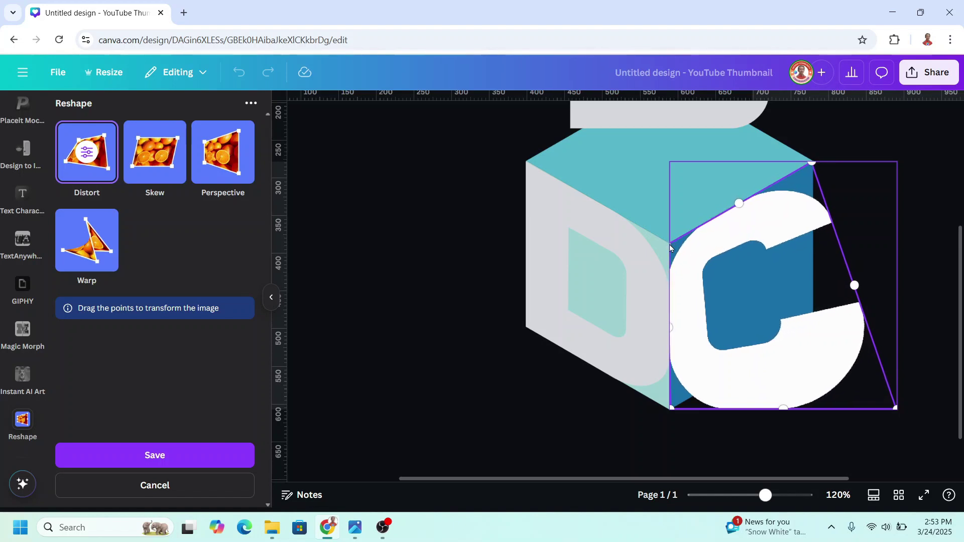
pyautogui.moveTo(895, 407); pyautogui.dragTo(813, 328)
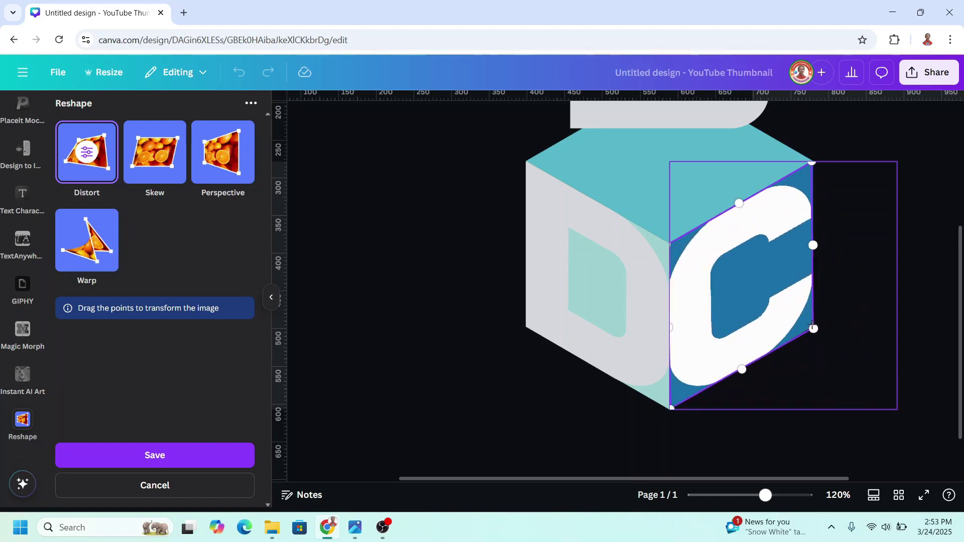
pyautogui.click(166, 461)
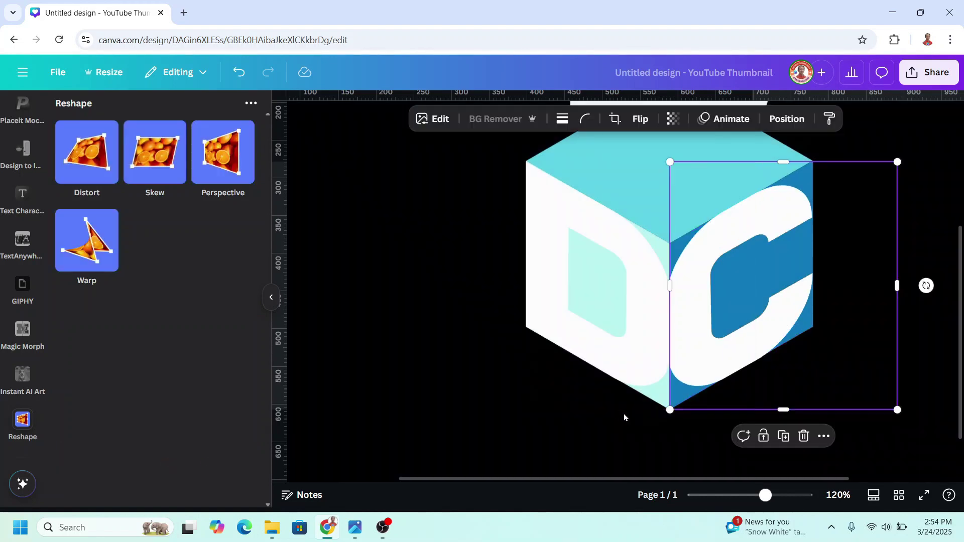
# Move the S onto the cube's top face, rotate it to 31°, and enlarge it
pyautogui.scroll(5, 751, 389)
pyautogui.click(697, 256)
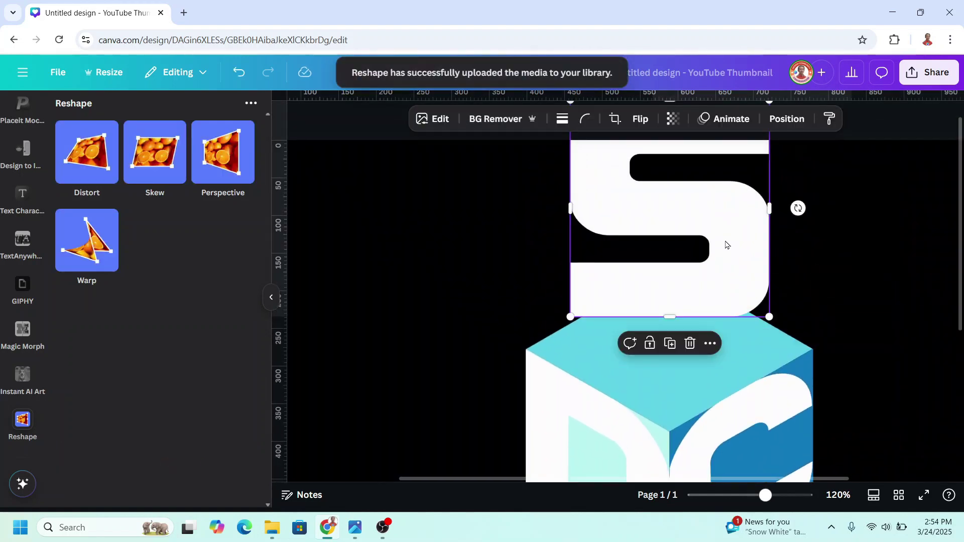
pyautogui.moveTo(734, 266); pyautogui.dragTo(676, 325)
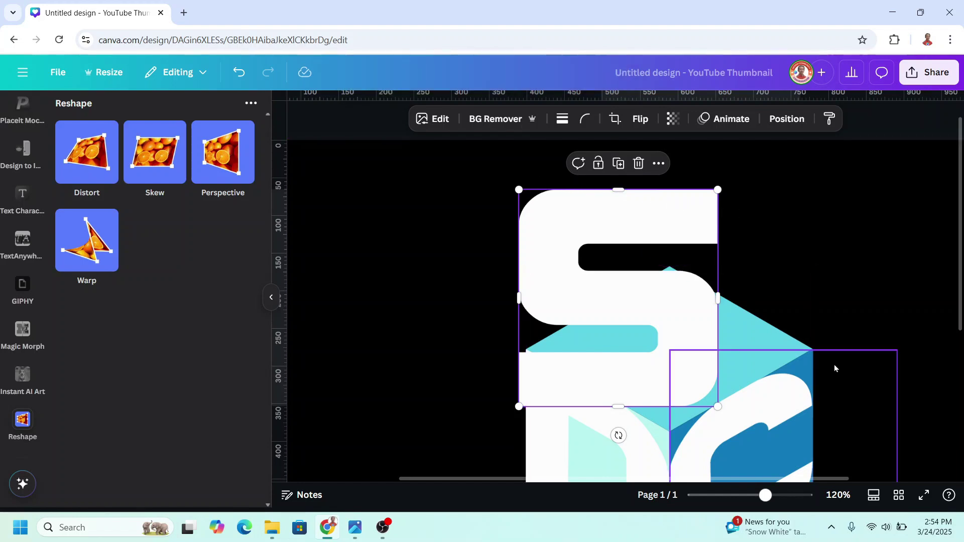
pyautogui.moveTo(618, 435); pyautogui.dragTo(568, 381)
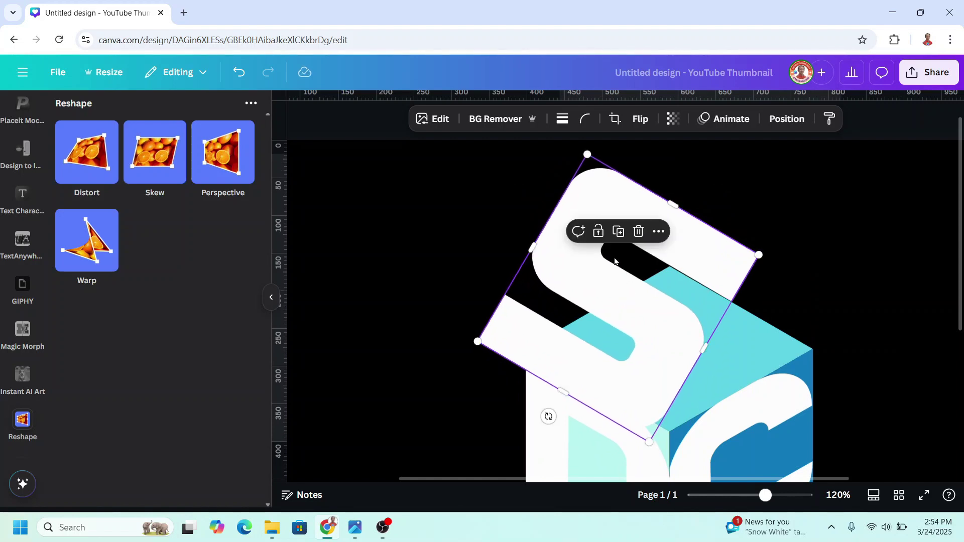
pyautogui.moveTo(610, 251); pyautogui.dragTo(663, 344)
pyautogui.moveTo(801, 357); pyautogui.dragTo(769, 352)
pyautogui.scroll(-1, 641, 207)
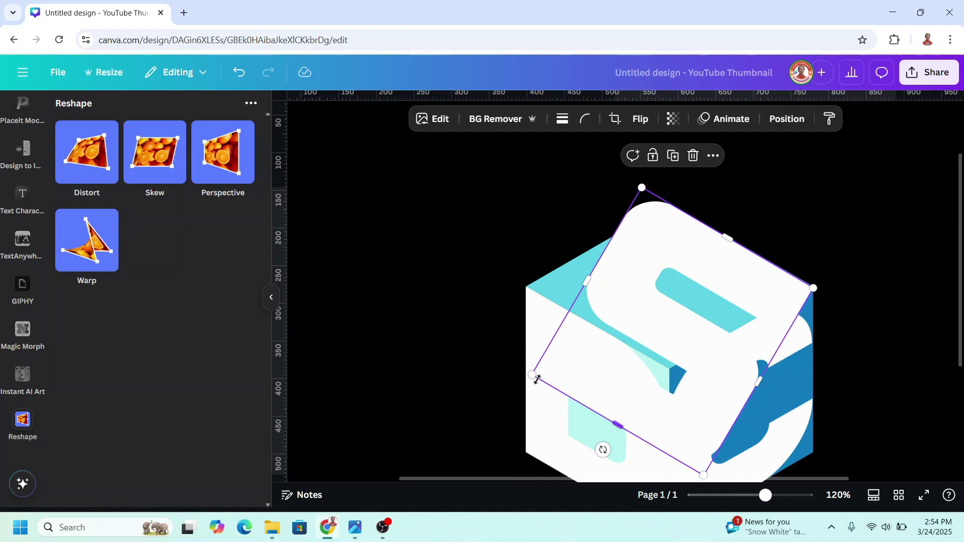
pyautogui.moveTo(534, 378); pyautogui.dragTo(462, 396)
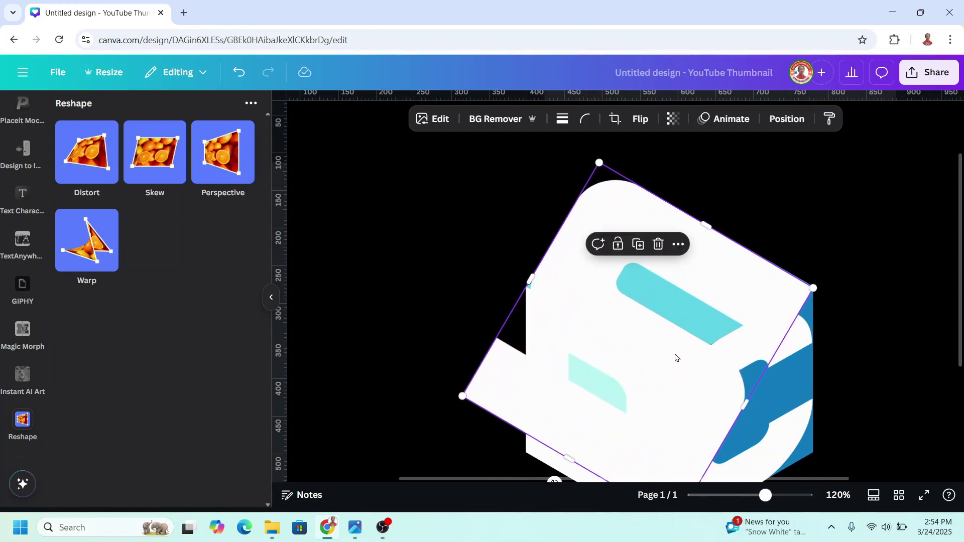
# Distort the S's corners to fit the cube's top face and save
pyautogui.click(87, 153)
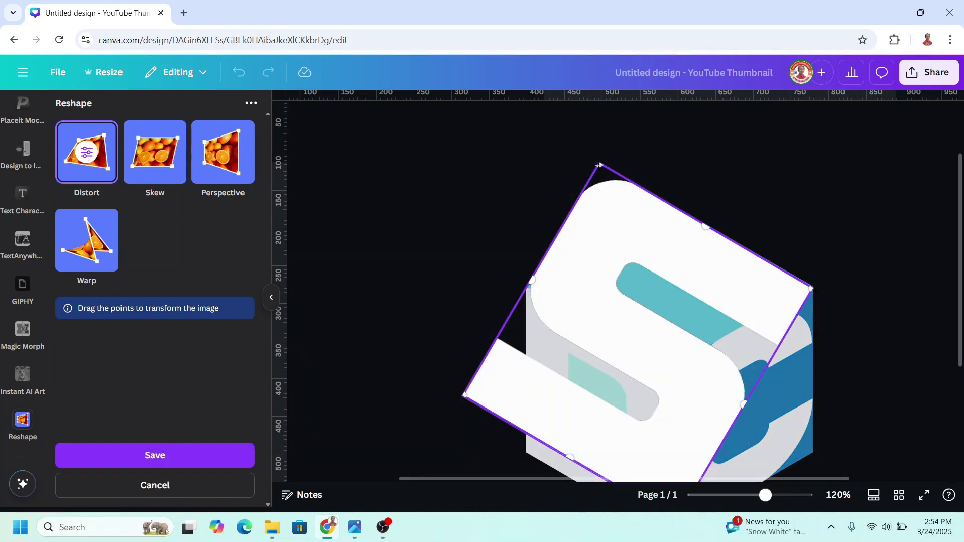
pyautogui.moveTo(599, 165); pyautogui.dragTo(667, 203)
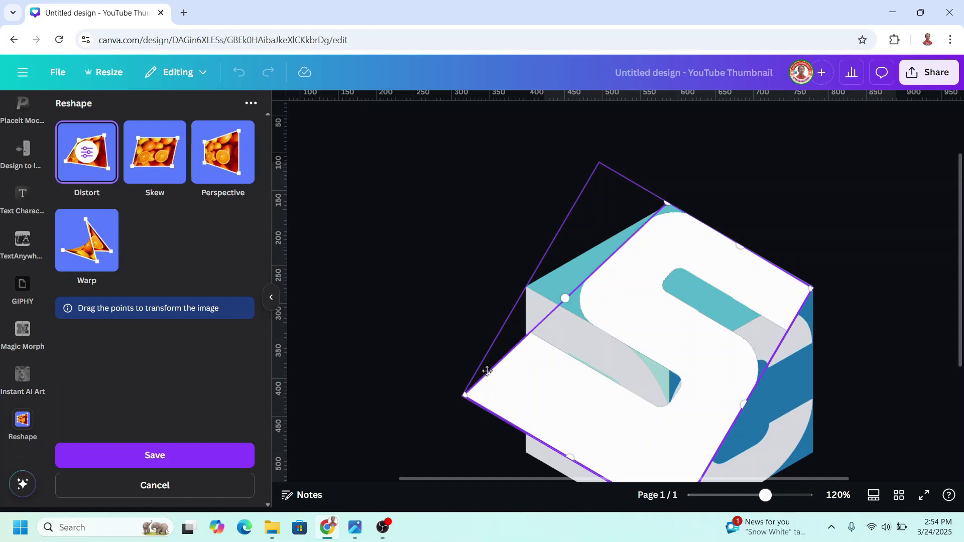
pyautogui.moveTo(464, 395); pyautogui.dragTo(527, 288)
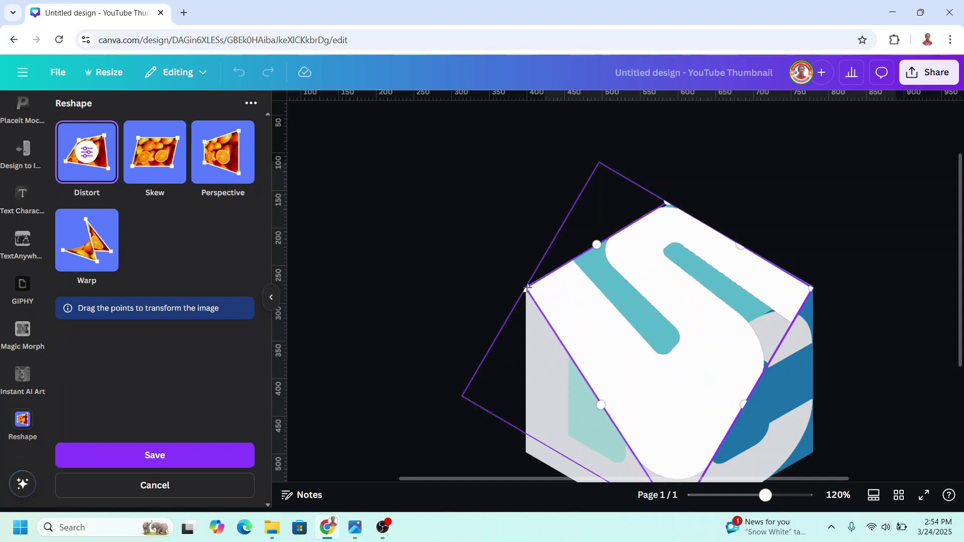
pyautogui.scroll(-2, 677, 397)
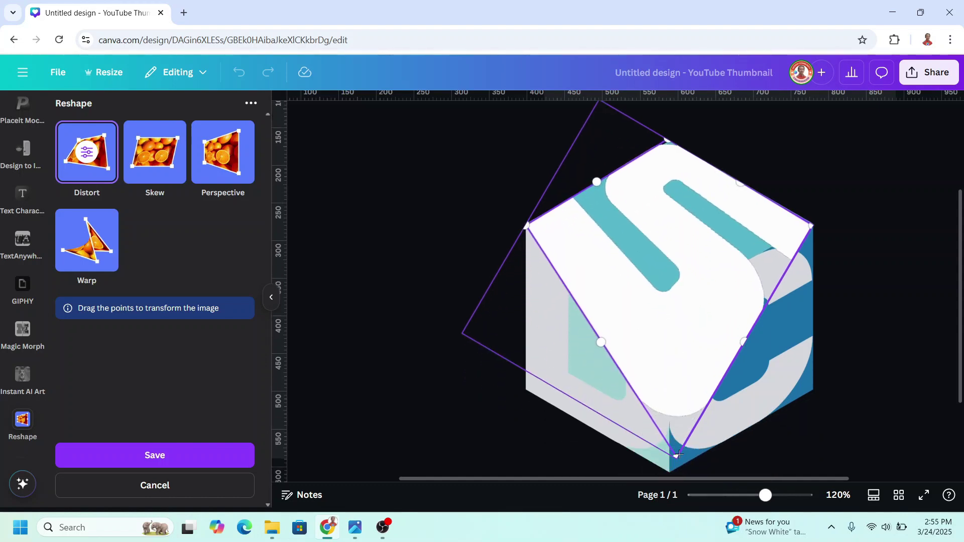
pyautogui.moveTo(676, 454); pyautogui.dragTo(669, 305)
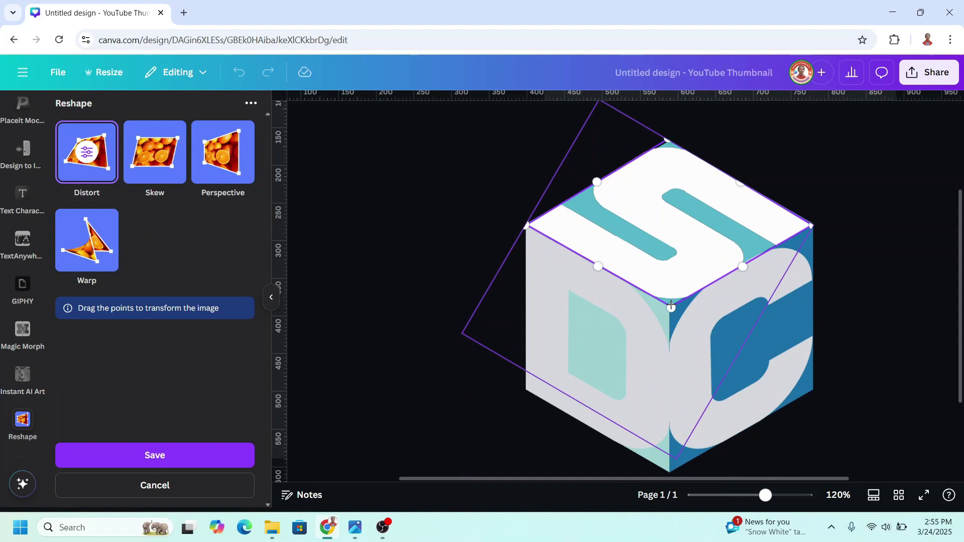
pyautogui.click(193, 455)
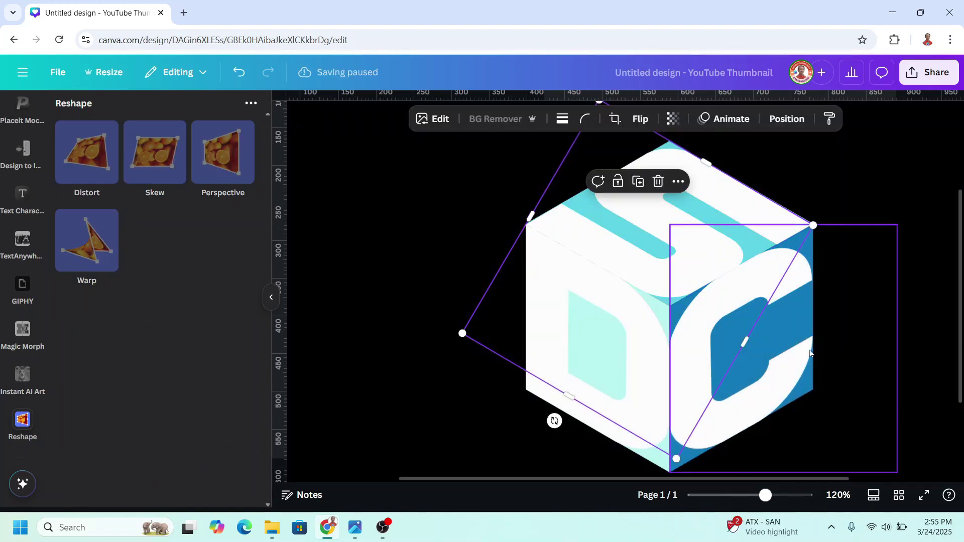
# Delete the blue cube graphic and nudge the S slightly upward
pyautogui.click(897, 304)
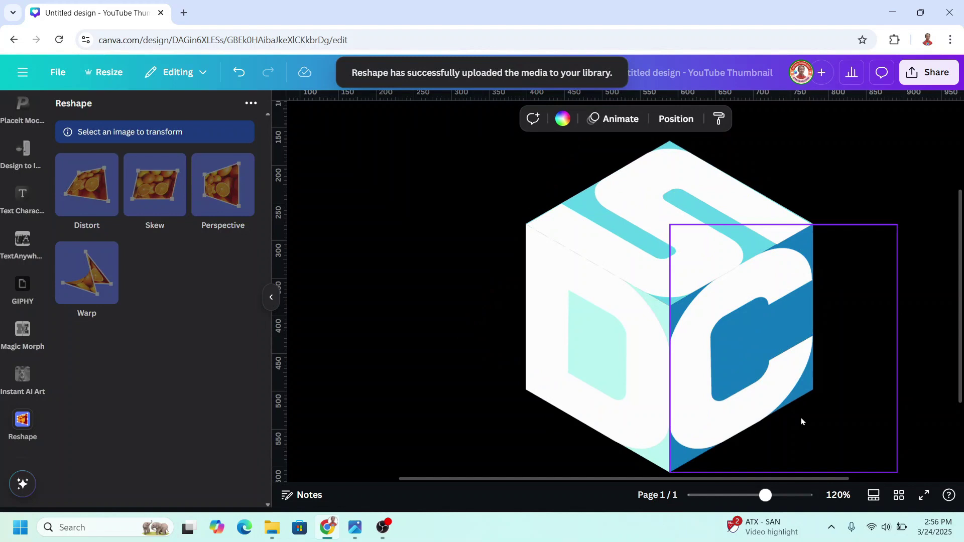
pyautogui.click(782, 185)
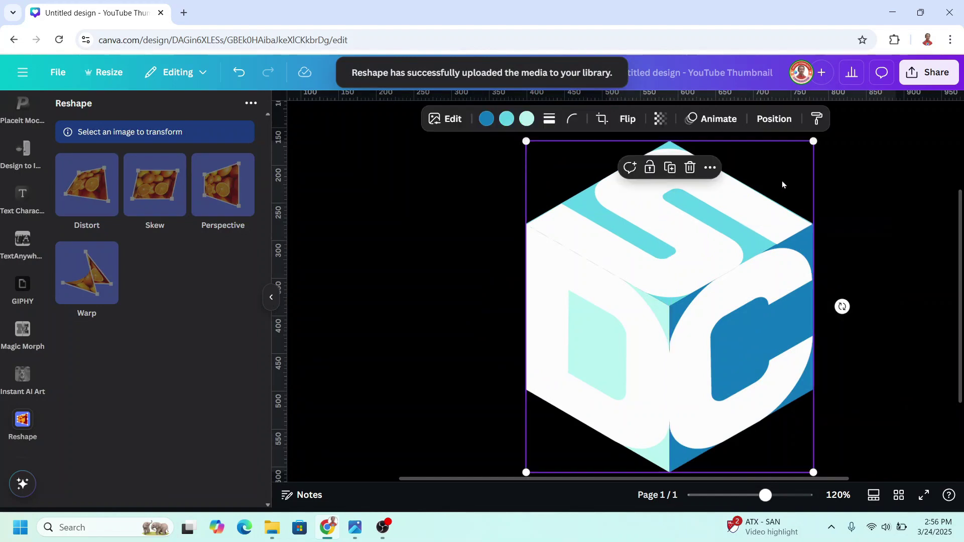
pyautogui.click(690, 168)
pyautogui.click(715, 183)
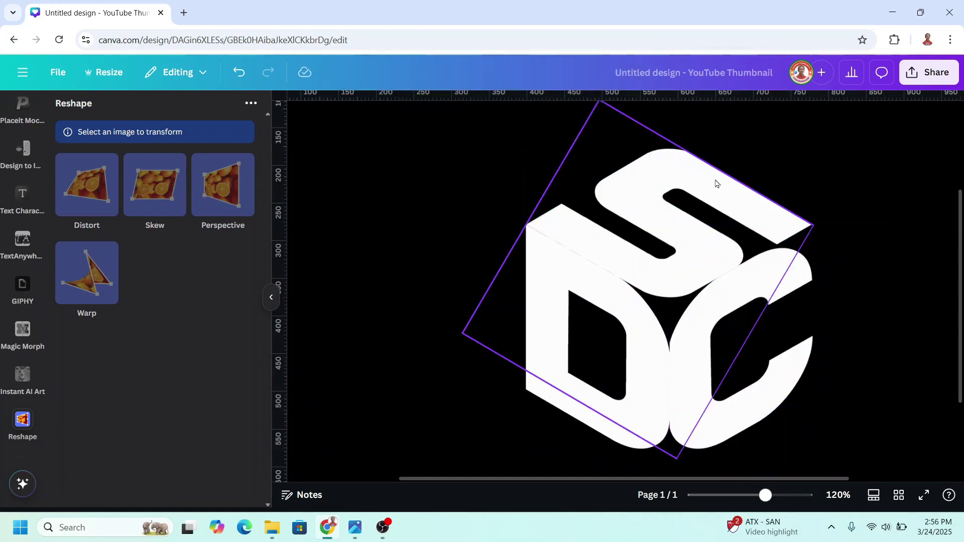
pyautogui.moveTo(715, 183); pyautogui.dragTo(715, 180)
# Delete the extra C, zoom out, and select the S image
pyautogui.click(796, 396)
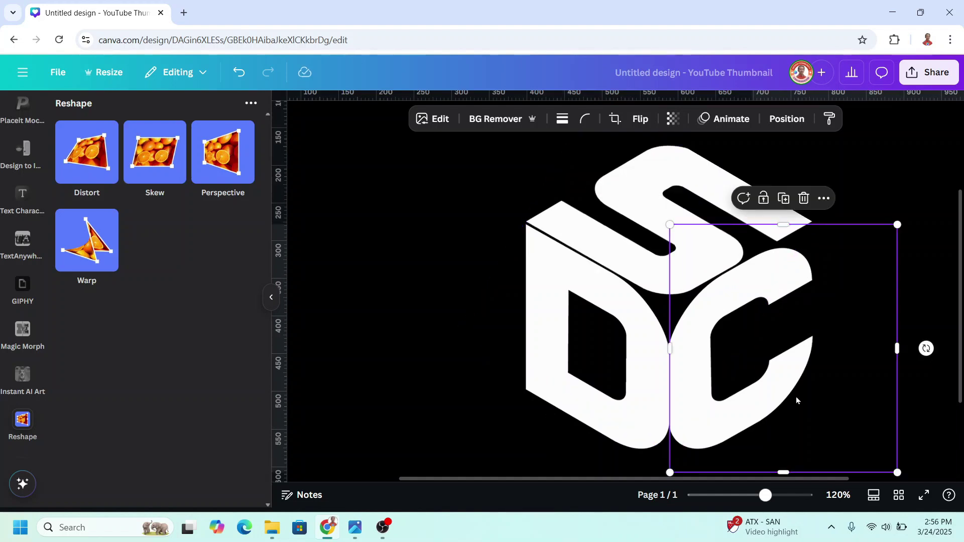
pyautogui.press('Delete')
pyautogui.click(796, 396)
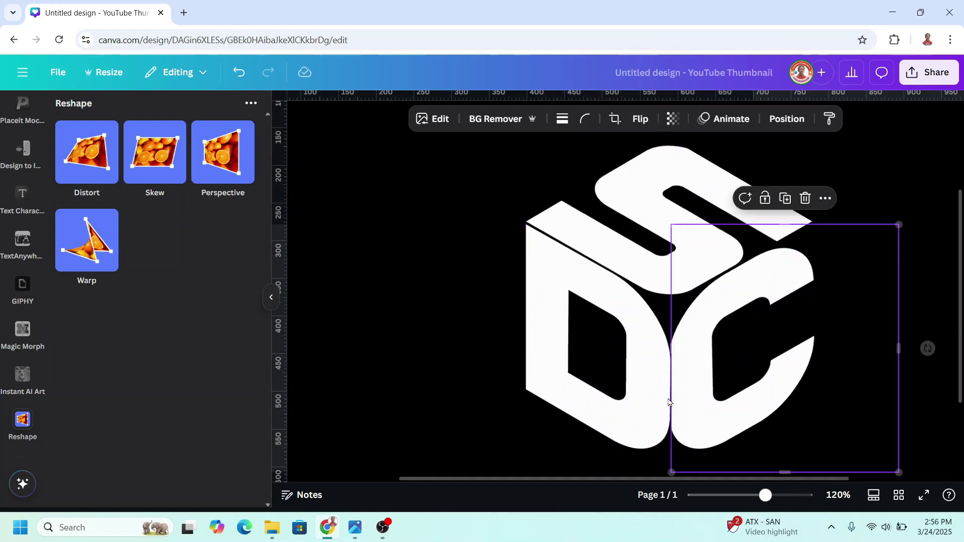
pyautogui.click(548, 399)
pyautogui.click(548, 399)
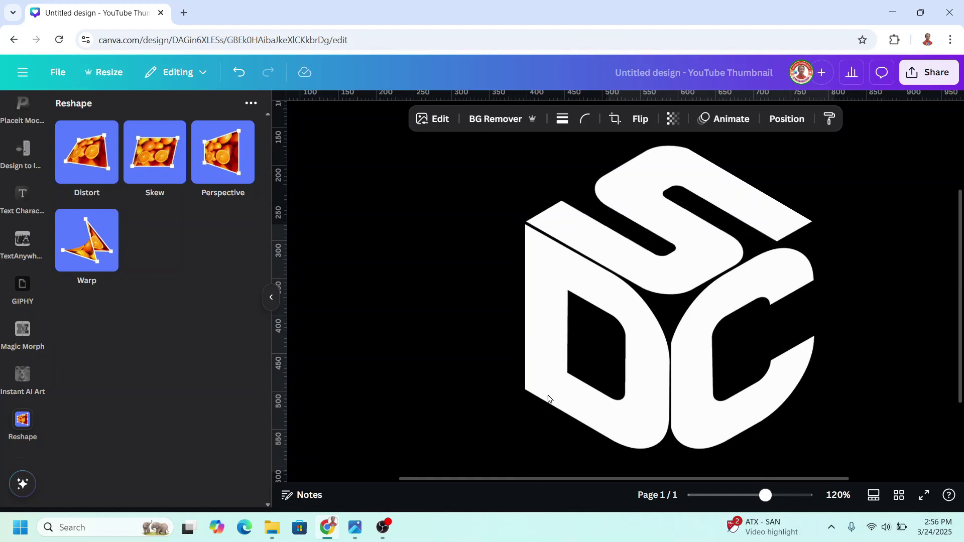
pyautogui.scroll(-3, 824, 389)
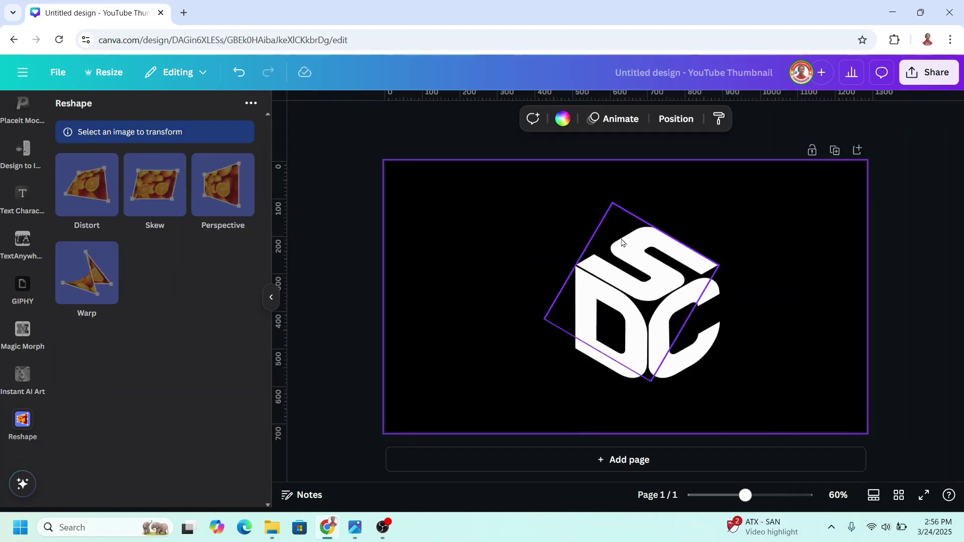
pyautogui.click(640, 251)
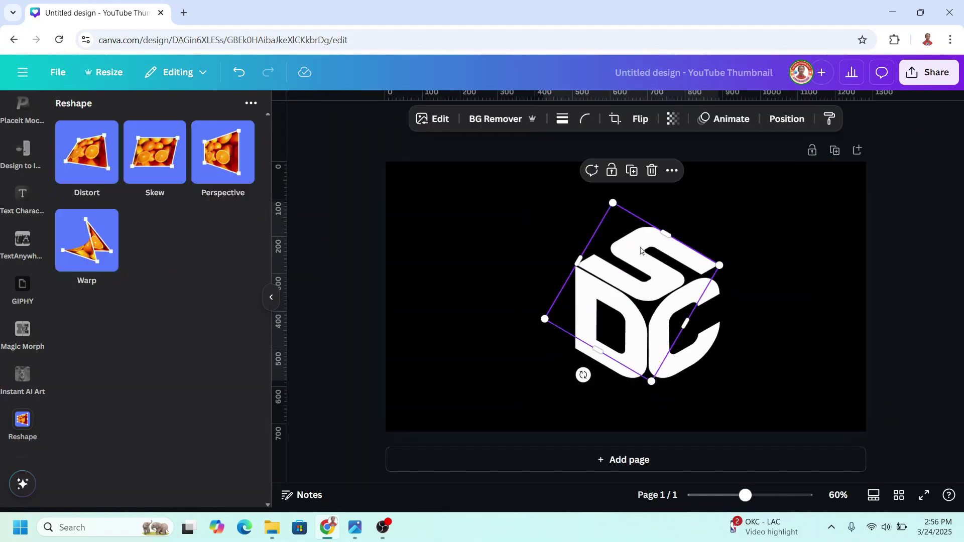
# Give the S image a custom Duotone with a fully saturated yellow highlight
pyautogui.click(435, 118)
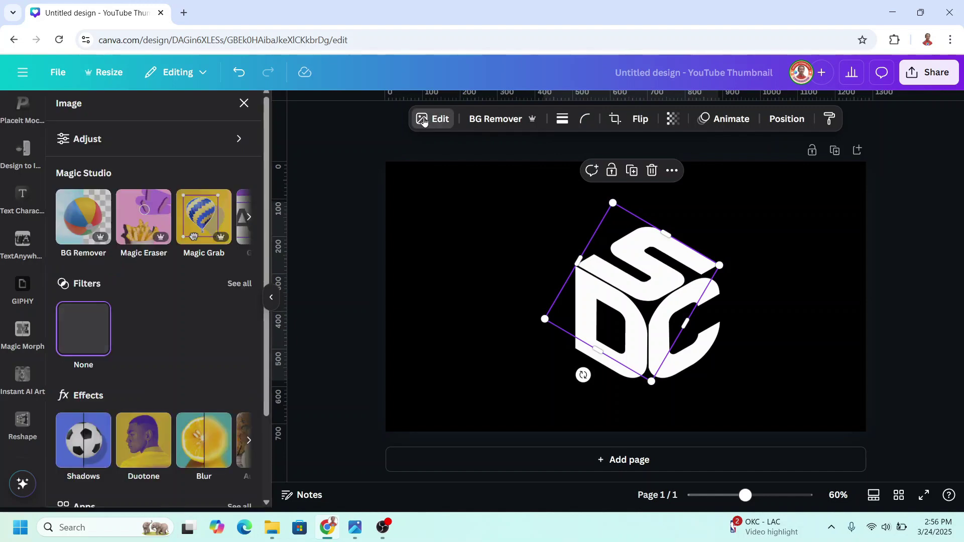
pyautogui.click(138, 444)
pyautogui.click(87, 244)
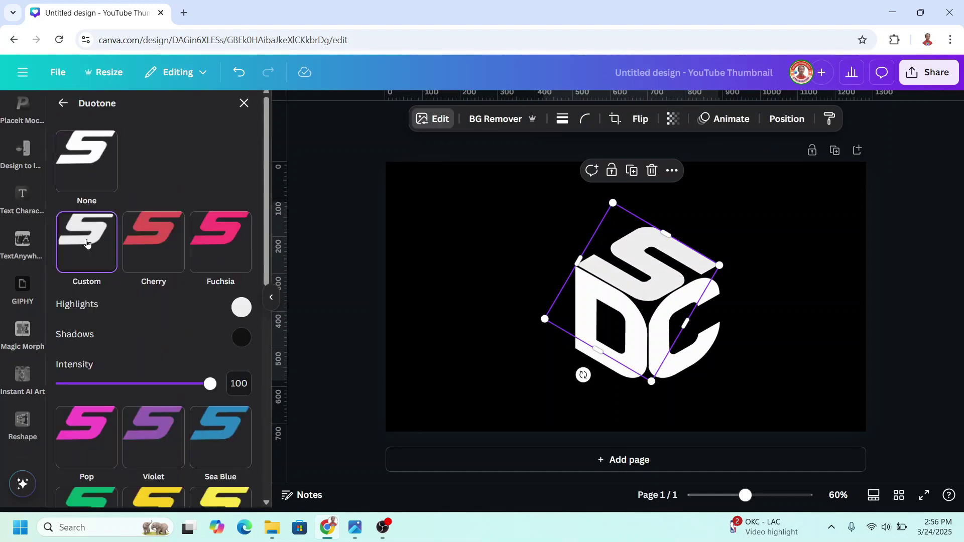
pyautogui.click(242, 308)
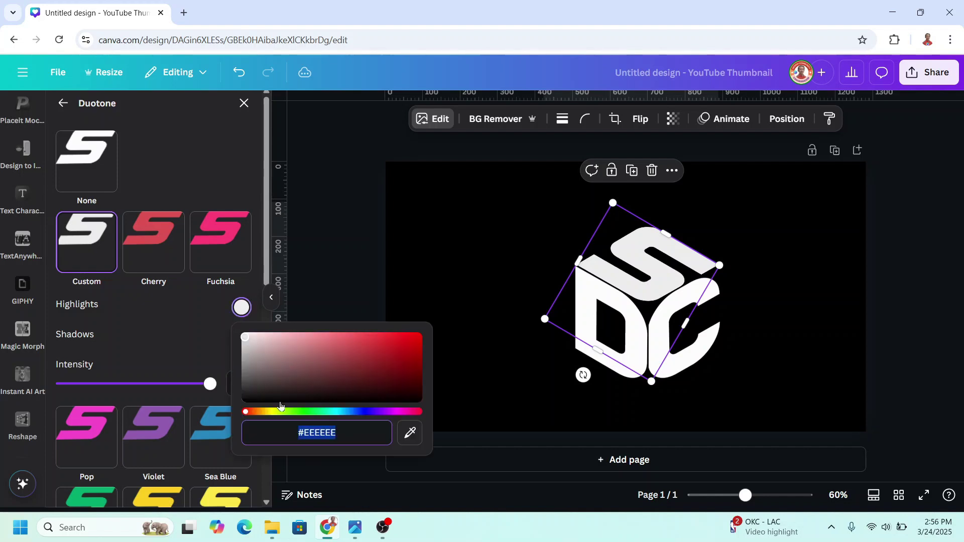
pyautogui.click(271, 417)
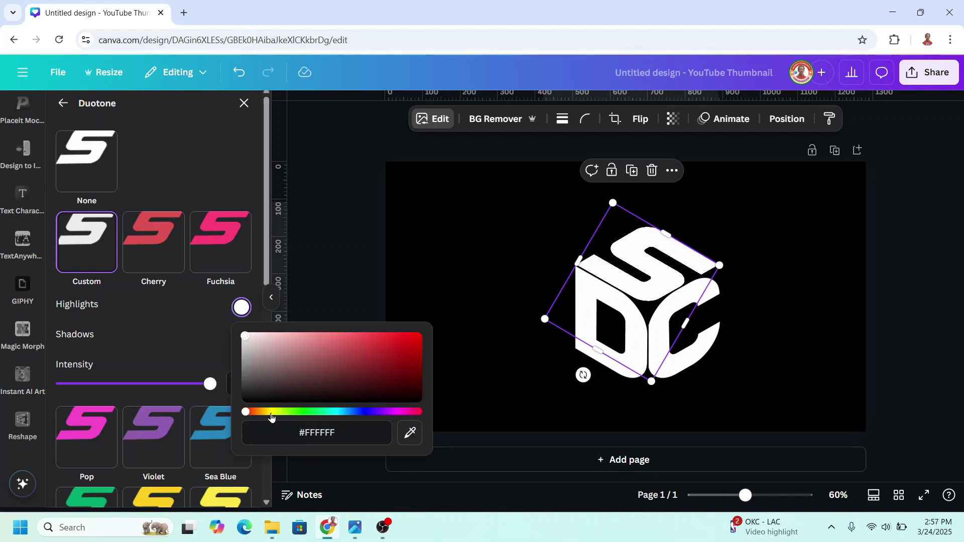
pyautogui.click(277, 417)
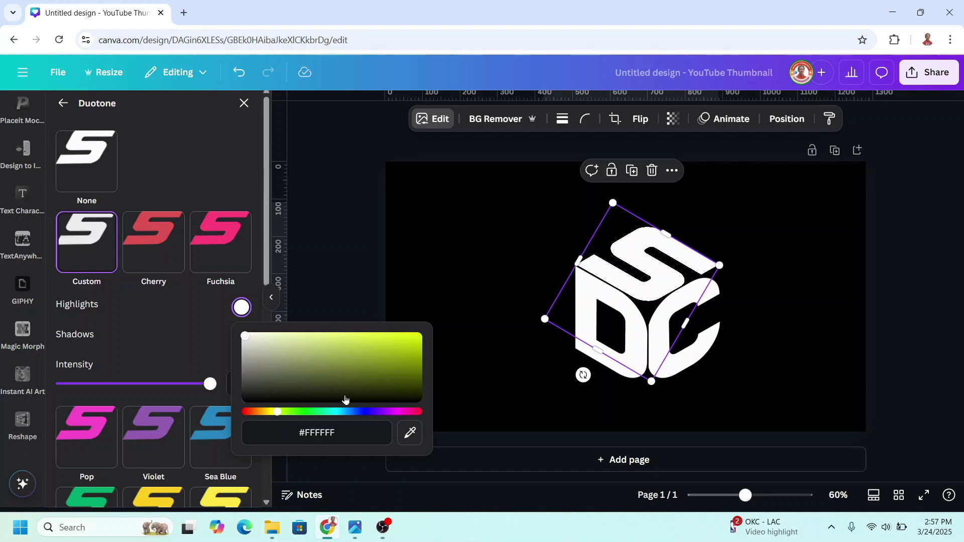
pyautogui.click(419, 335)
pyautogui.click(496, 260)
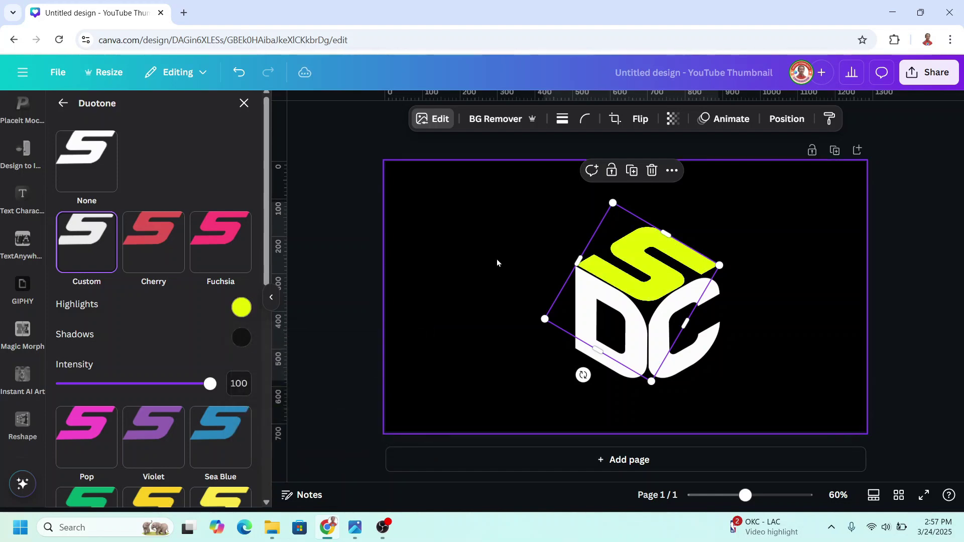
# Copy the S image's yellow duotone style and paste it onto the C and D images
pyautogui.click(659, 245)
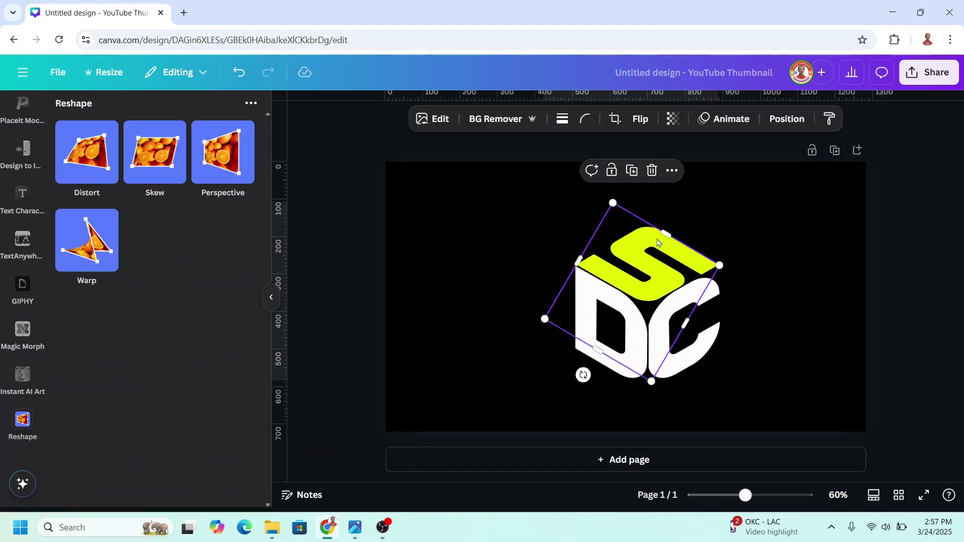
pyautogui.click(829, 119)
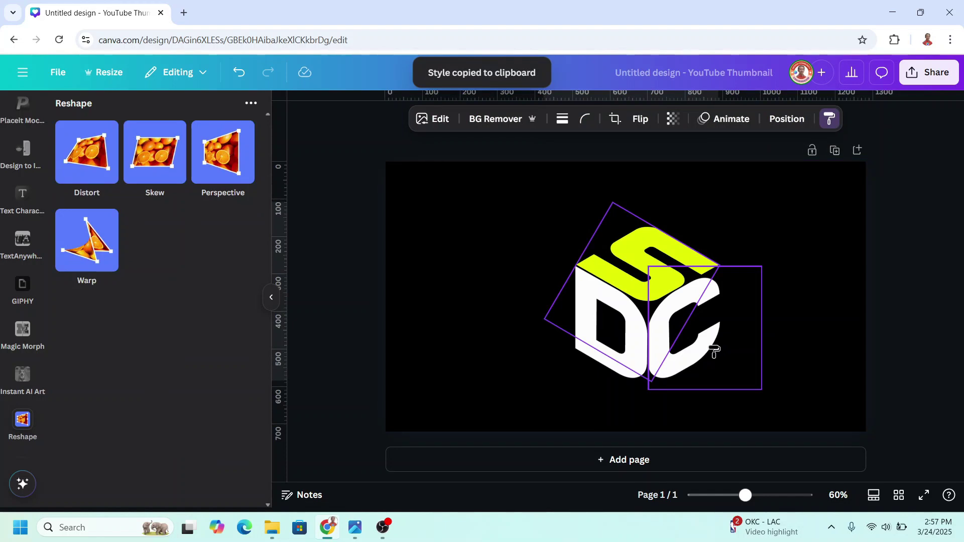
pyautogui.click(714, 351)
pyautogui.click(831, 119)
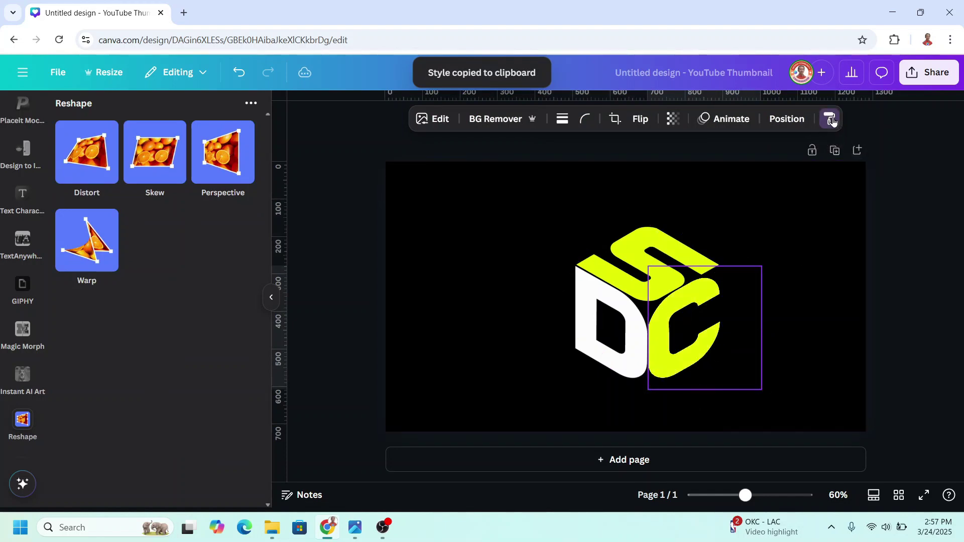
pyautogui.click(578, 360)
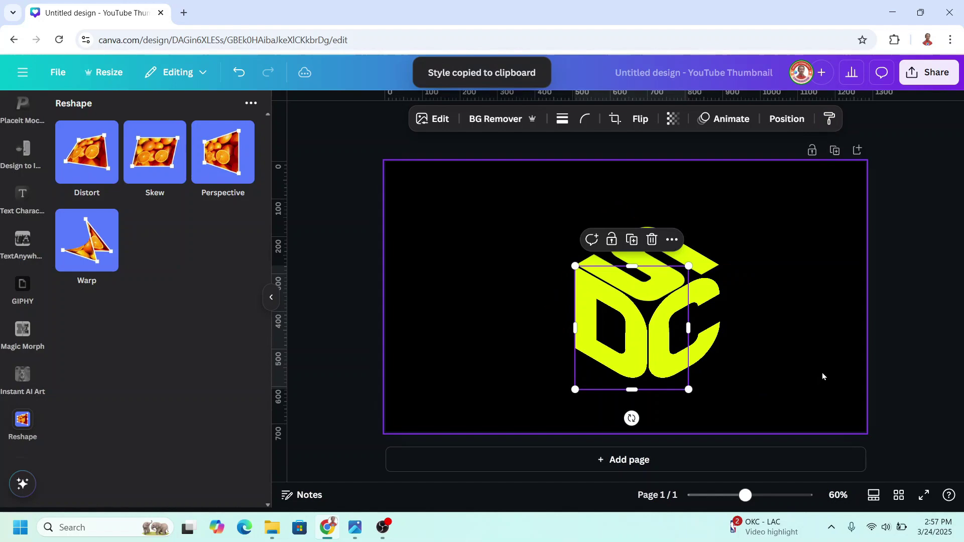